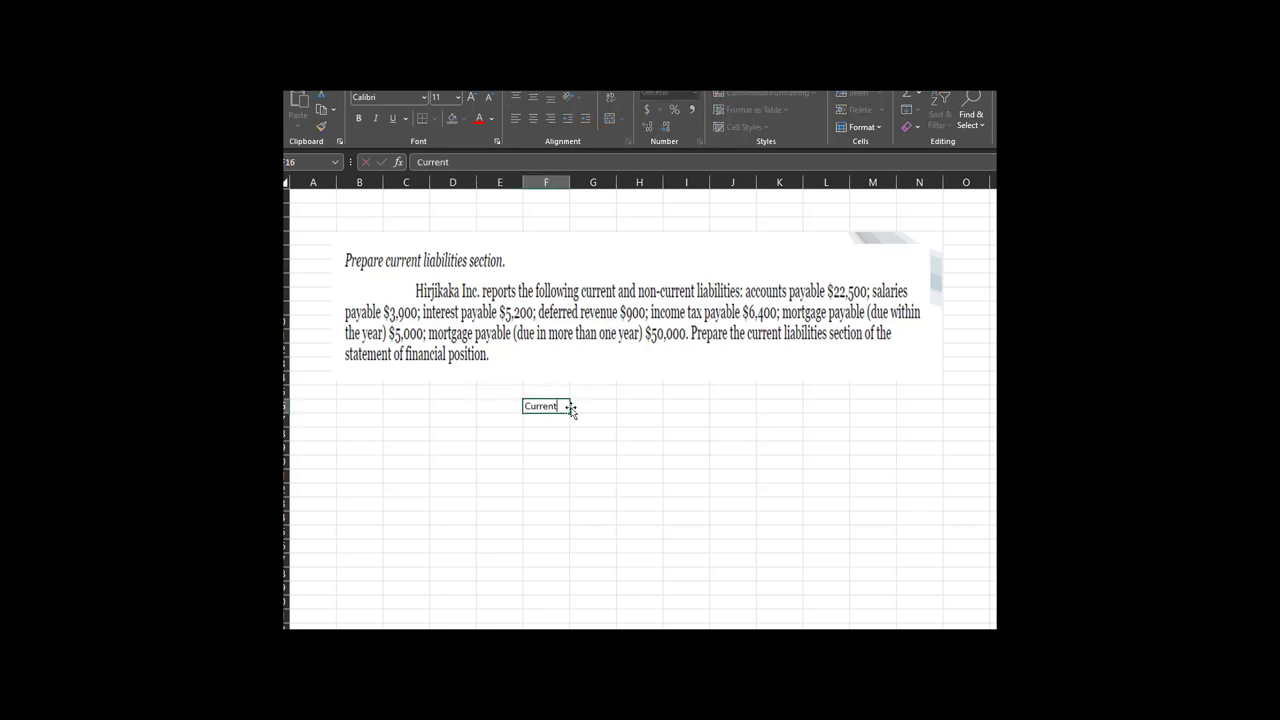
Finish the Current Liabilities heading in F16, copy it into B17 and clear F16
{"action": "type", "text": "ilities"}
{"action": "key", "text": "ctrl+Return"}
{"action": "key", "text": "ctrl+c"}
{"action": "key", "text": "Left"}
{"action": "key", "text": "Left"}
{"action": "key", "text": "Left"}
{"action": "key", "text": "Down"}
Extend the B17 heading with '(order of settlement; first to last)'
{"action": "key", "text": "Left"}
{"action": "key", "text": "Left"}
{"action": "key", "text": "Right"}
{"action": "key", "text": "ctrl+v"}
{"action": "key", "text": "Up"}
{"action": "key", "text": "Right"}
{"action": "key", "text": "Right"}
{"action": "key", "text": "Right"}
{"action": "key", "text": "Right"}
{"action": "key", "text": "Delete"}
{"action": "key", "text": "Down"}
{"action": "key", "text": "Down"}
{"action": "key", "text": "Down"}
{"action": "key", "text": "Left"}
{"action": "key", "text": "Left"}
{"action": "key", "text": "Left"}
{"action": "key", "text": "Up"}
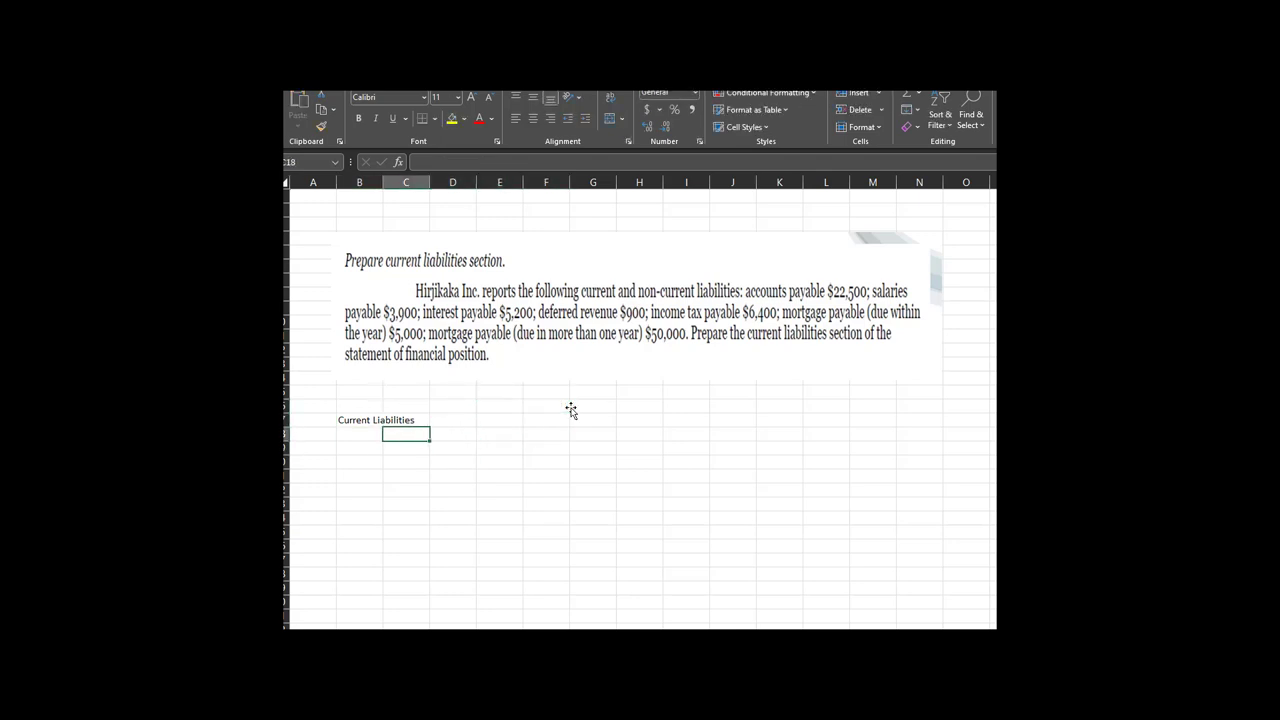
{"action": "left_click_drag", "start_coordinate": [366, 432], "coordinate": [360, 477]}
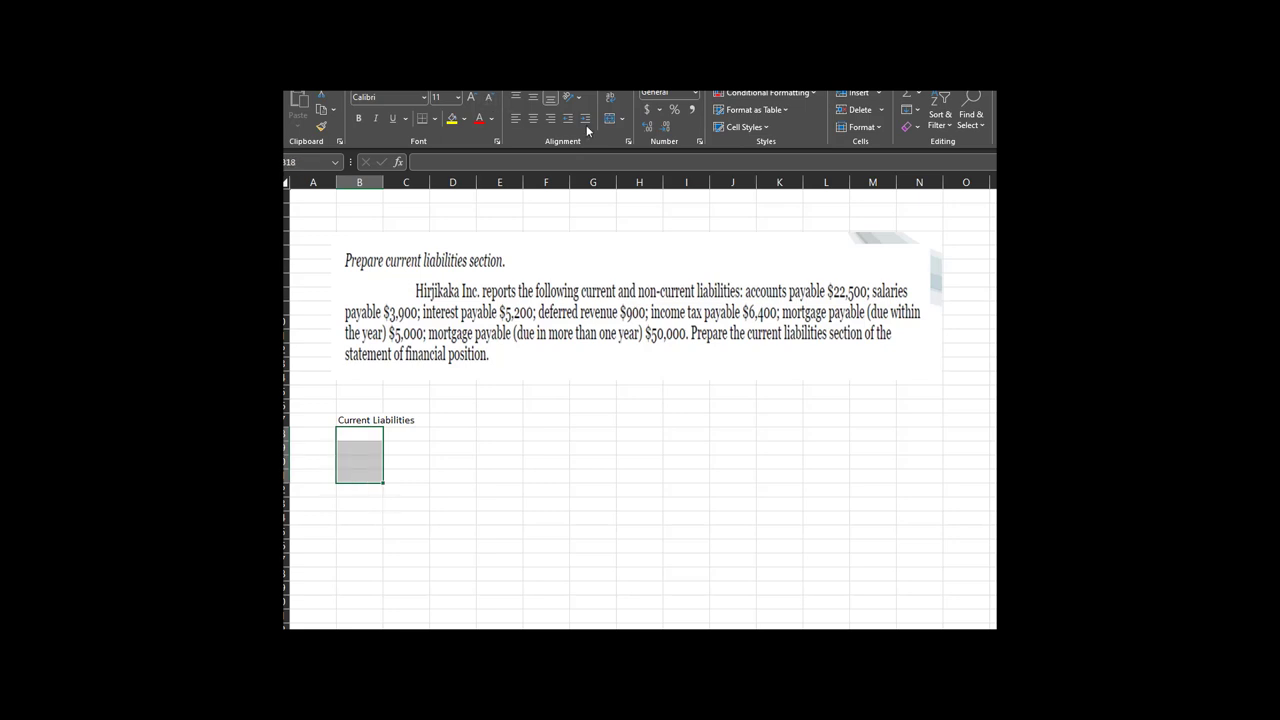
{"action": "left_click", "coordinate": [371, 434]}
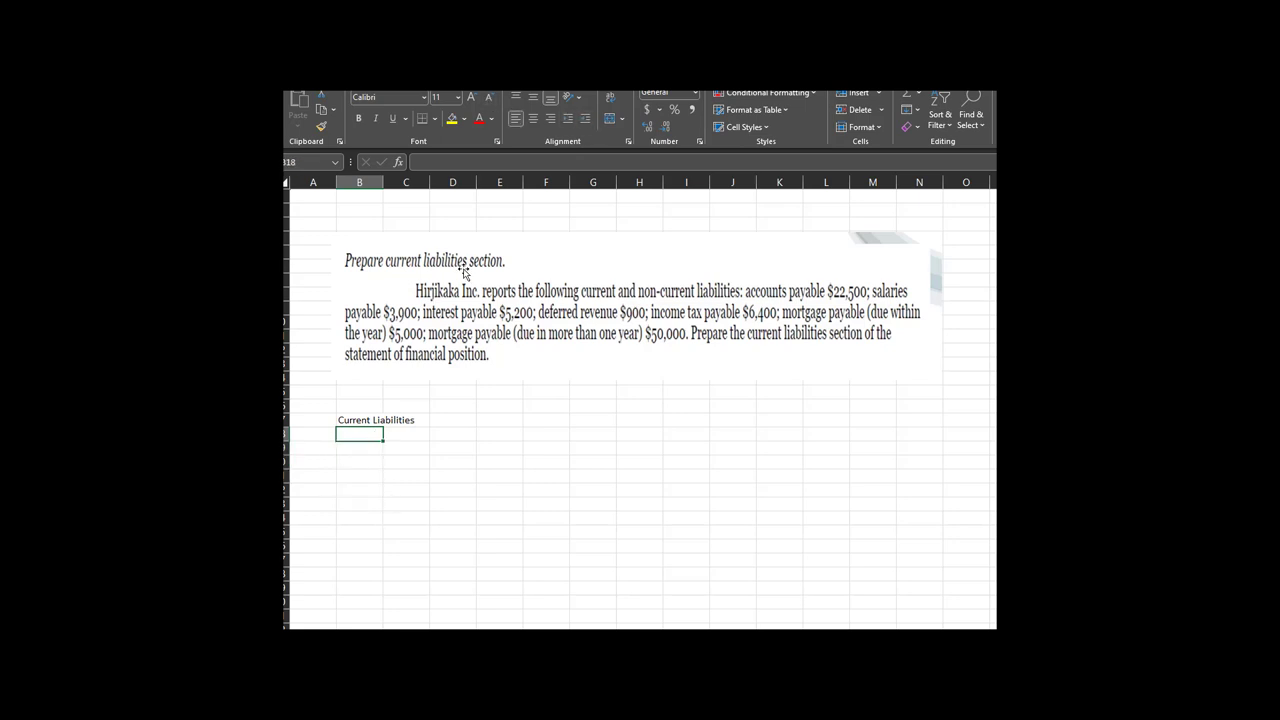
{"action": "left_click", "coordinate": [385, 420]}
{"action": "left_click", "coordinate": [360, 425]}
{"action": "left_click", "coordinate": [518, 162]}
{"action": "type", "text": "(order of set"}
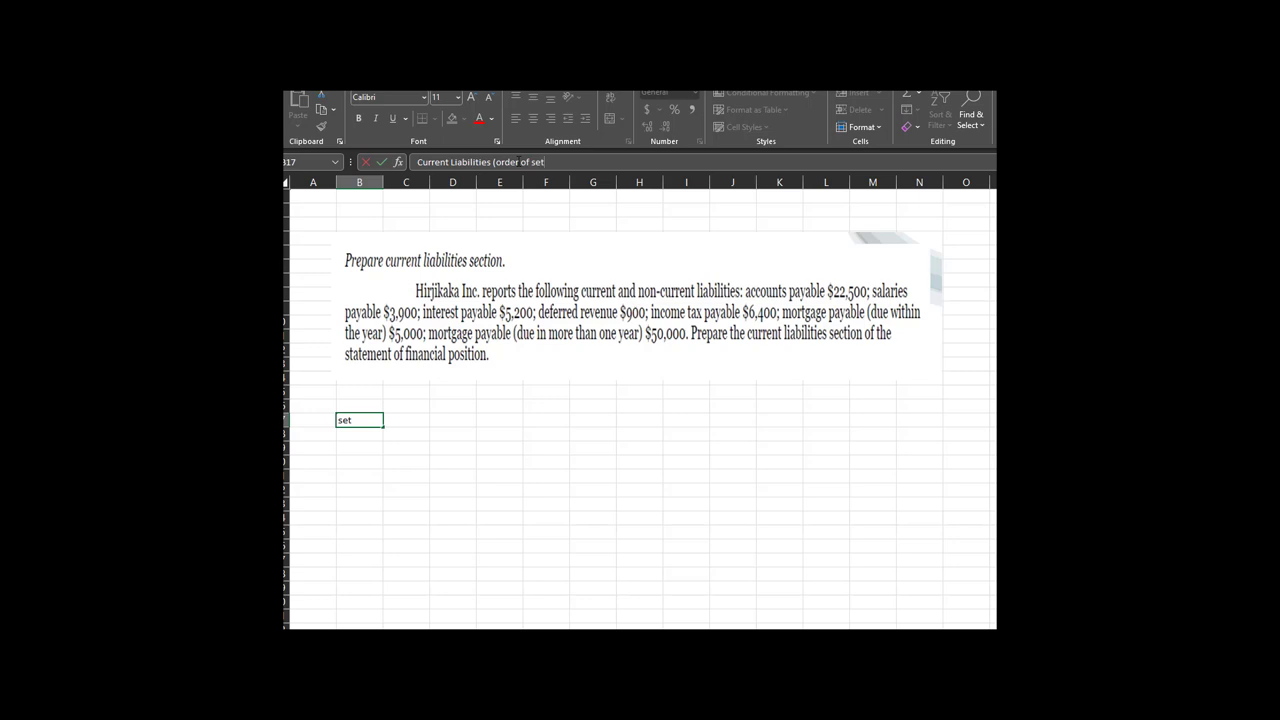
{"action": "type", "text": "tlement; first to last)"}
{"action": "key", "text": "Return"}
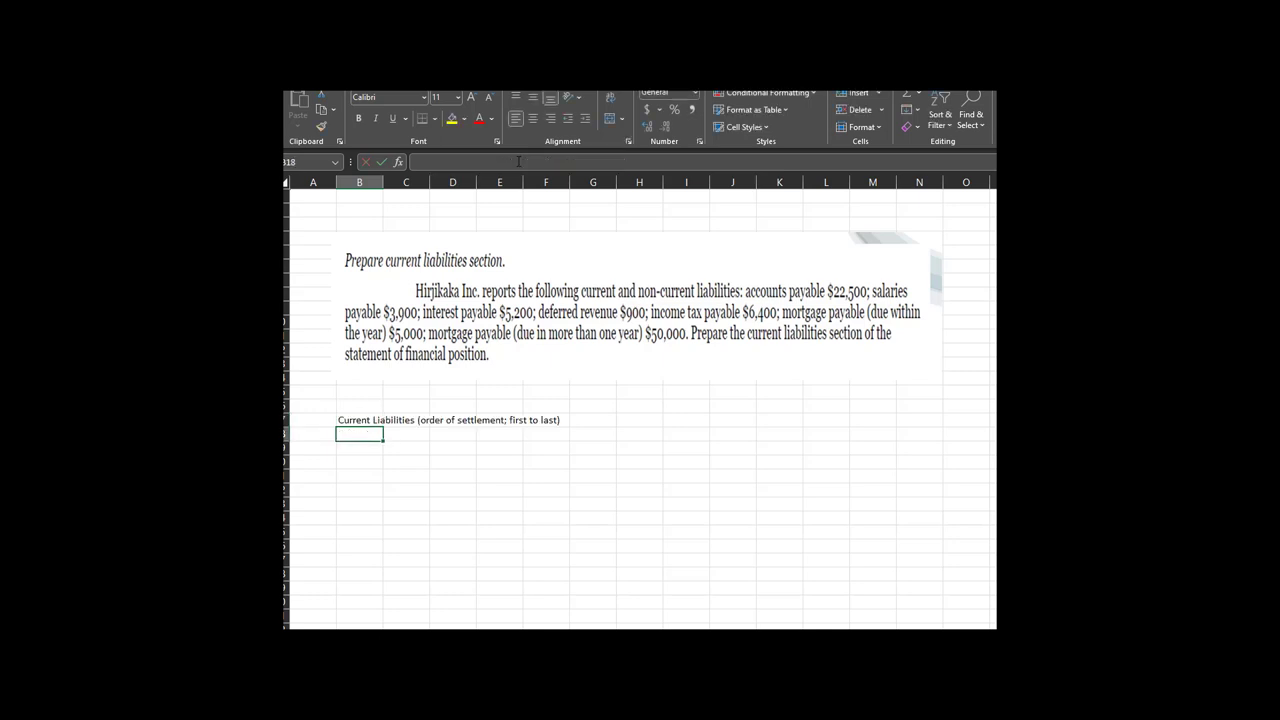
End the heading with a colon and start the A/P label in the row below
{"action": "left_click", "coordinate": [360, 421]}
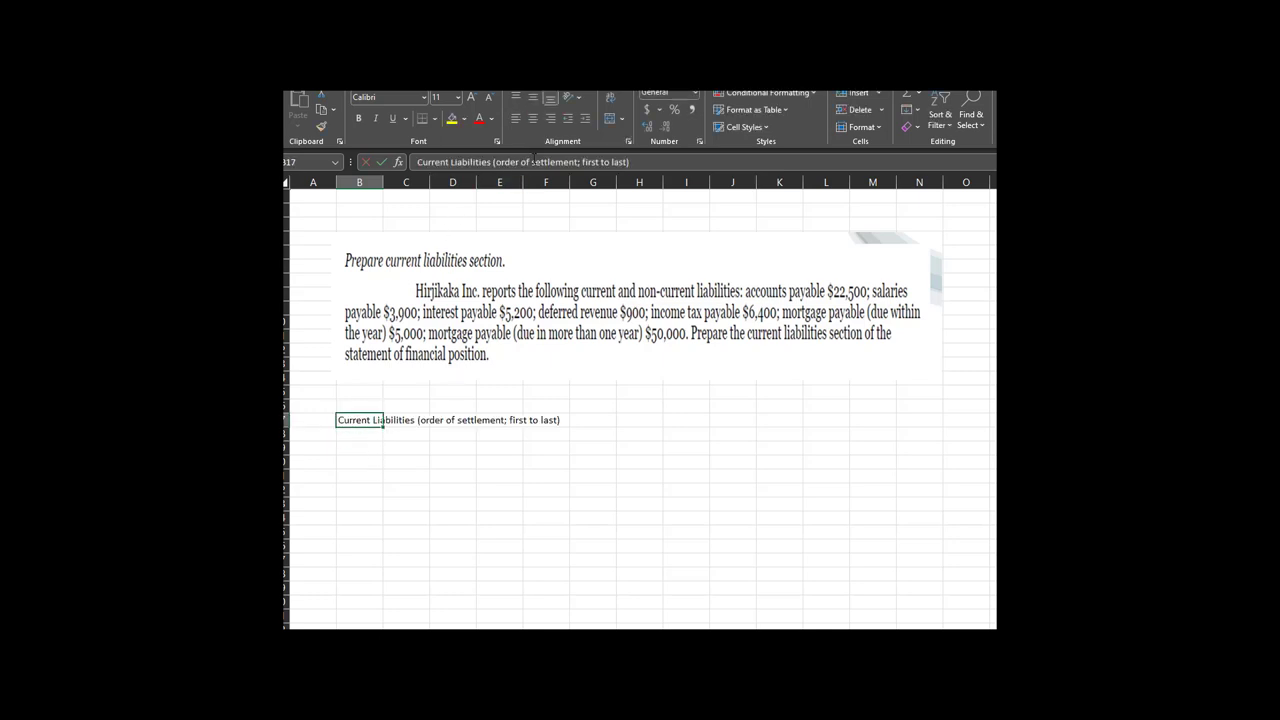
{"action": "left_click", "coordinate": [633, 162]}
{"action": "key", "text": "Return"}
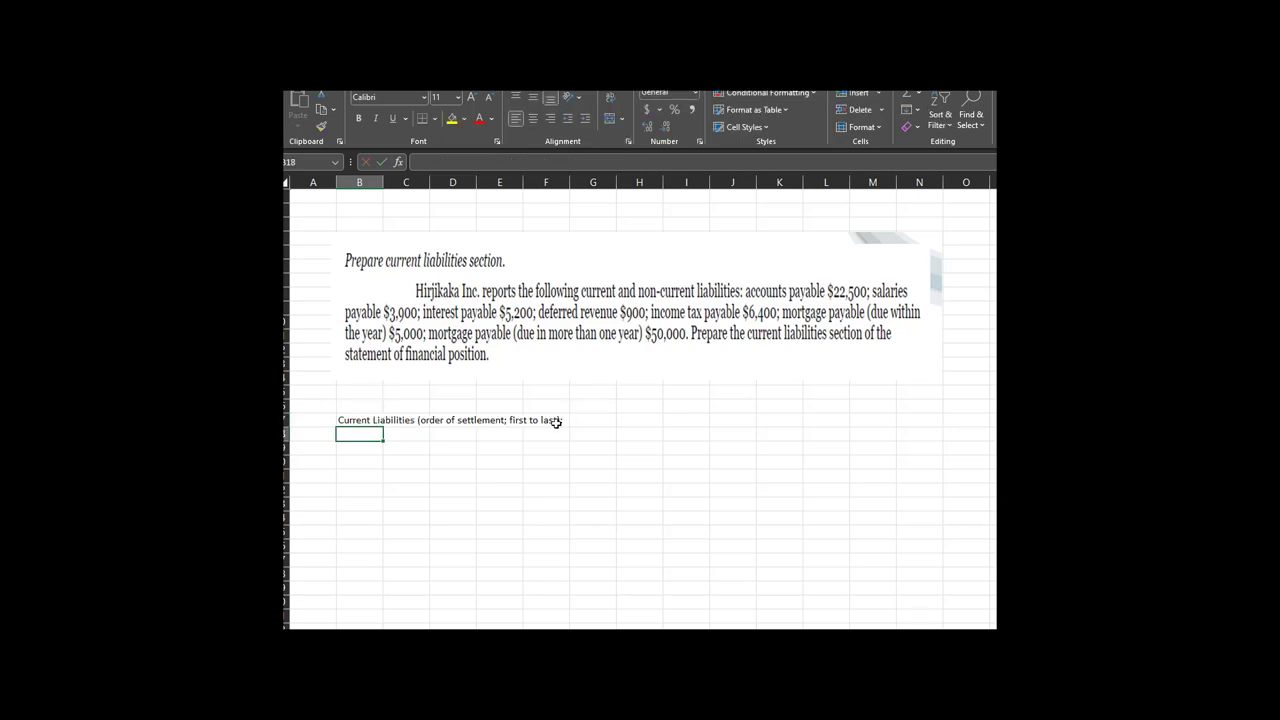
{"action": "type", "text": "A"}
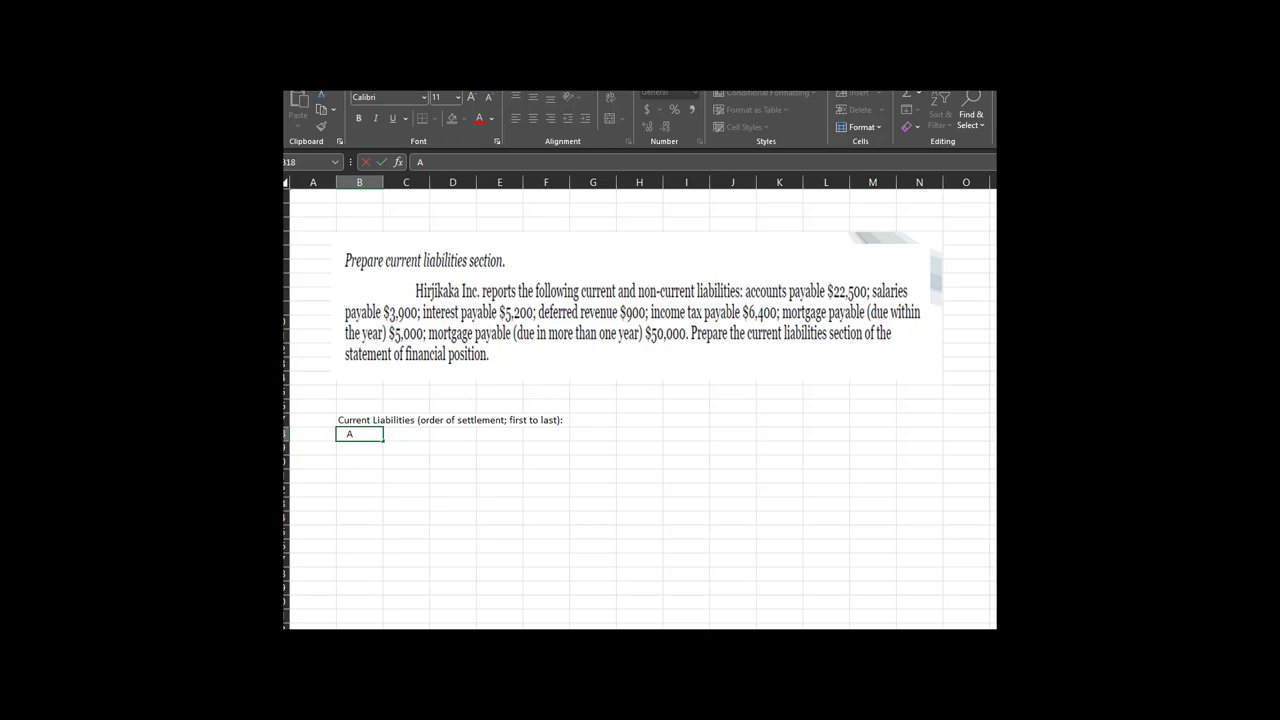
Enter A/P in B18 with an amount of 22500 in E18
{"action": "left_click", "coordinate": [358, 432]}
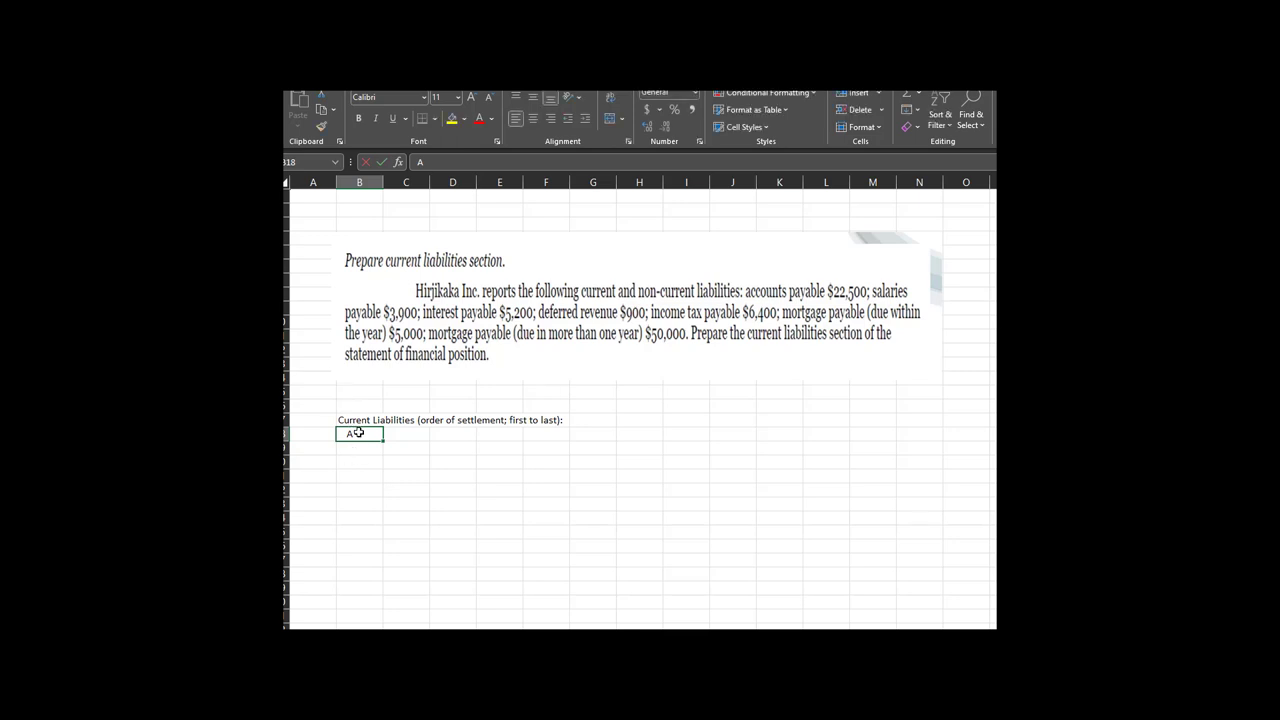
{"action": "double_click", "coordinate": [358, 432]}
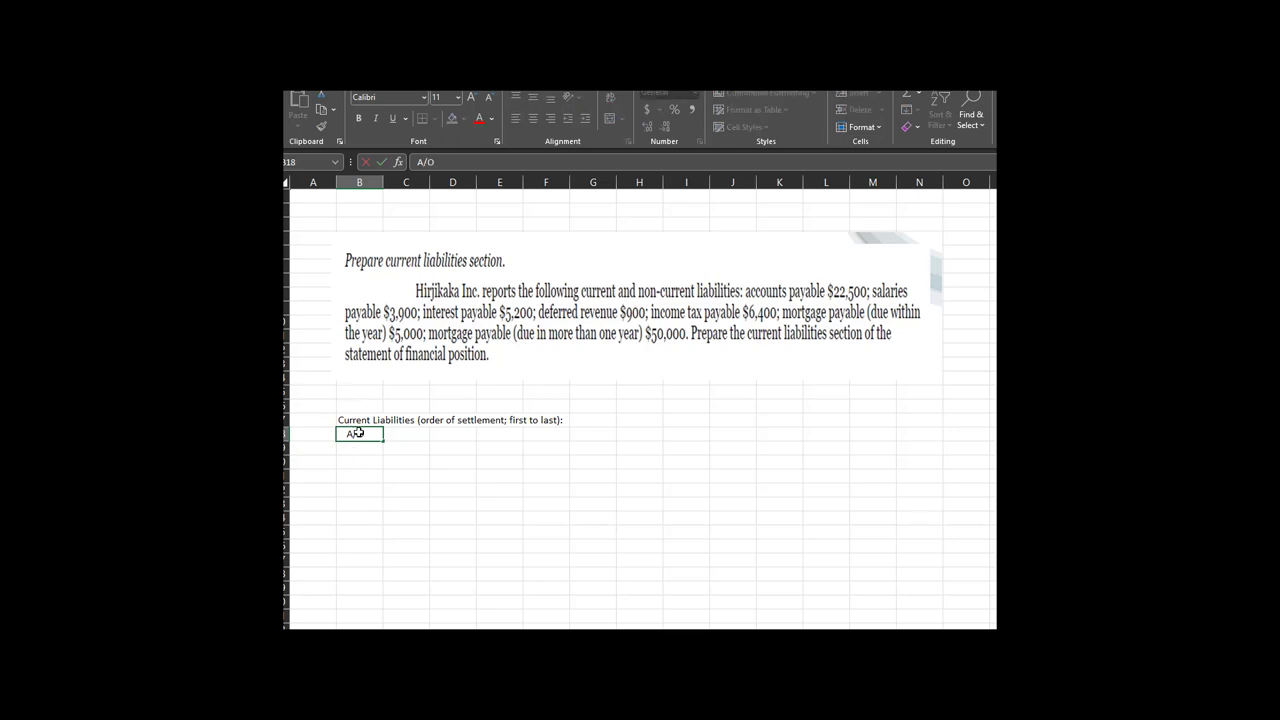
{"action": "key", "text": "Tab"}
{"action": "key", "text": "Tab"}
{"action": "key", "text": "Tab"}
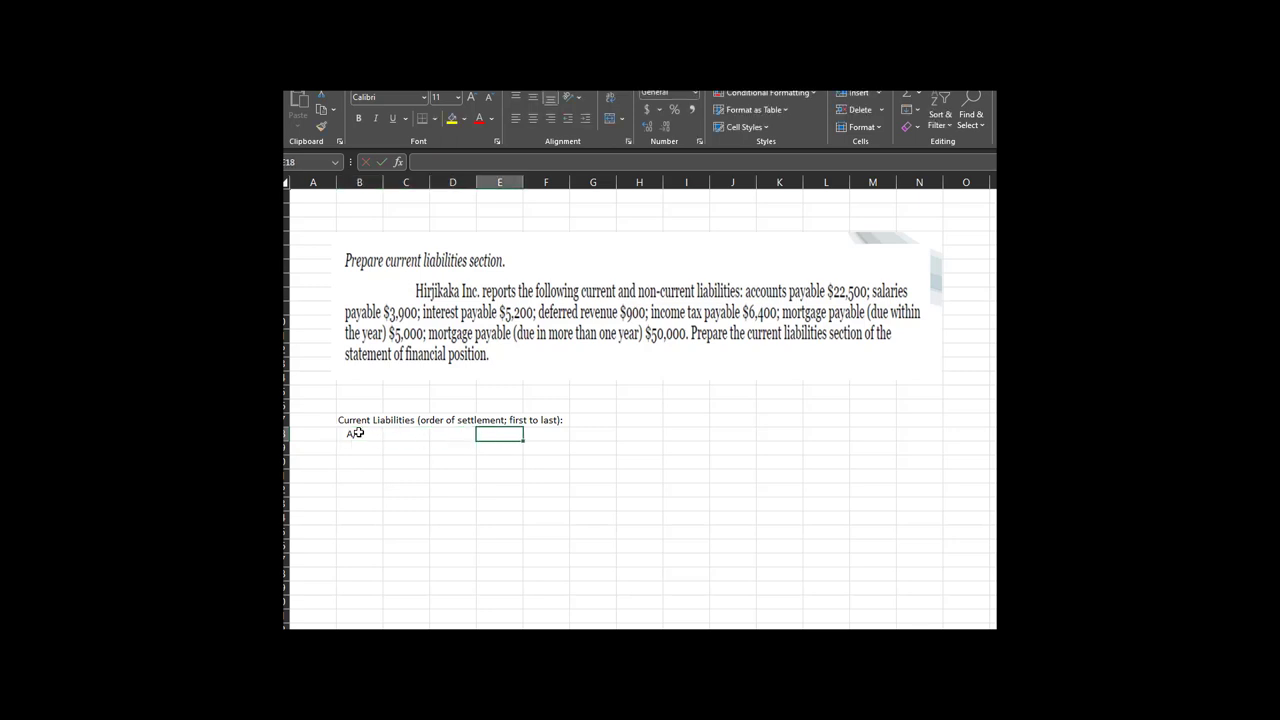
{"action": "type", "text": "22500"}
{"action": "key", "text": "Return"}
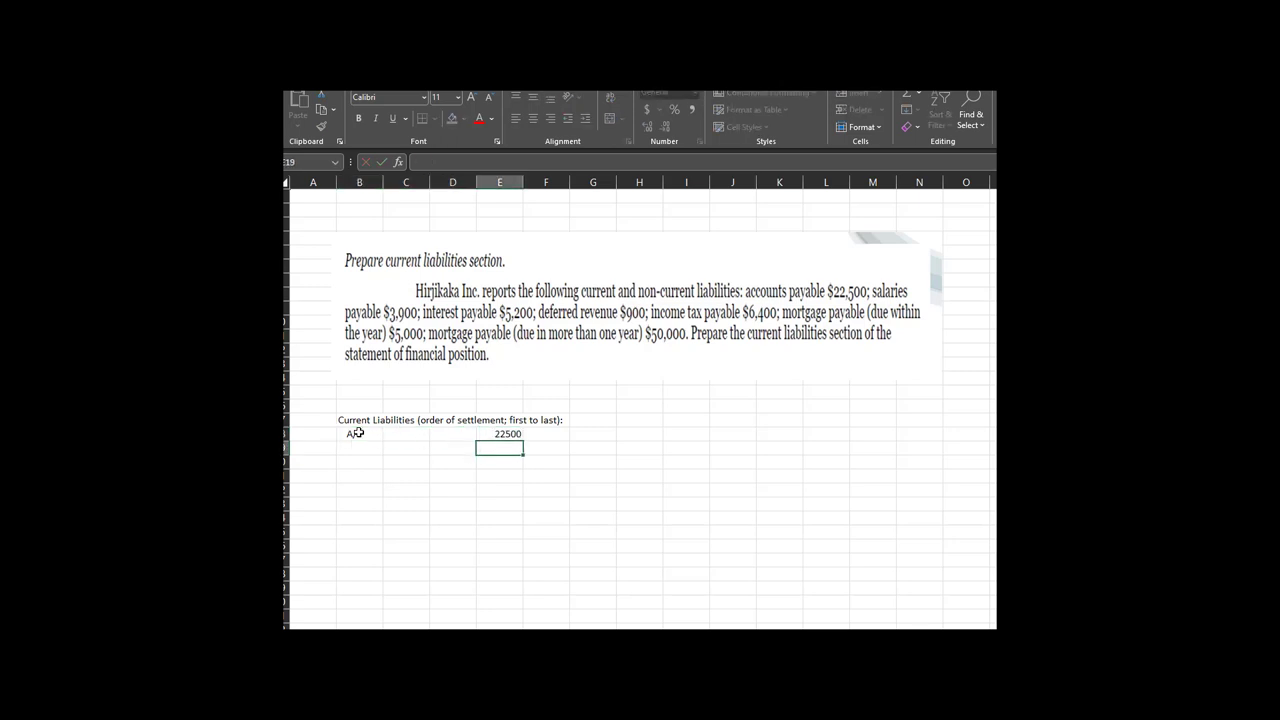
Format column E in Comma Style with no decimal places
{"action": "left_click", "coordinate": [519, 180]}
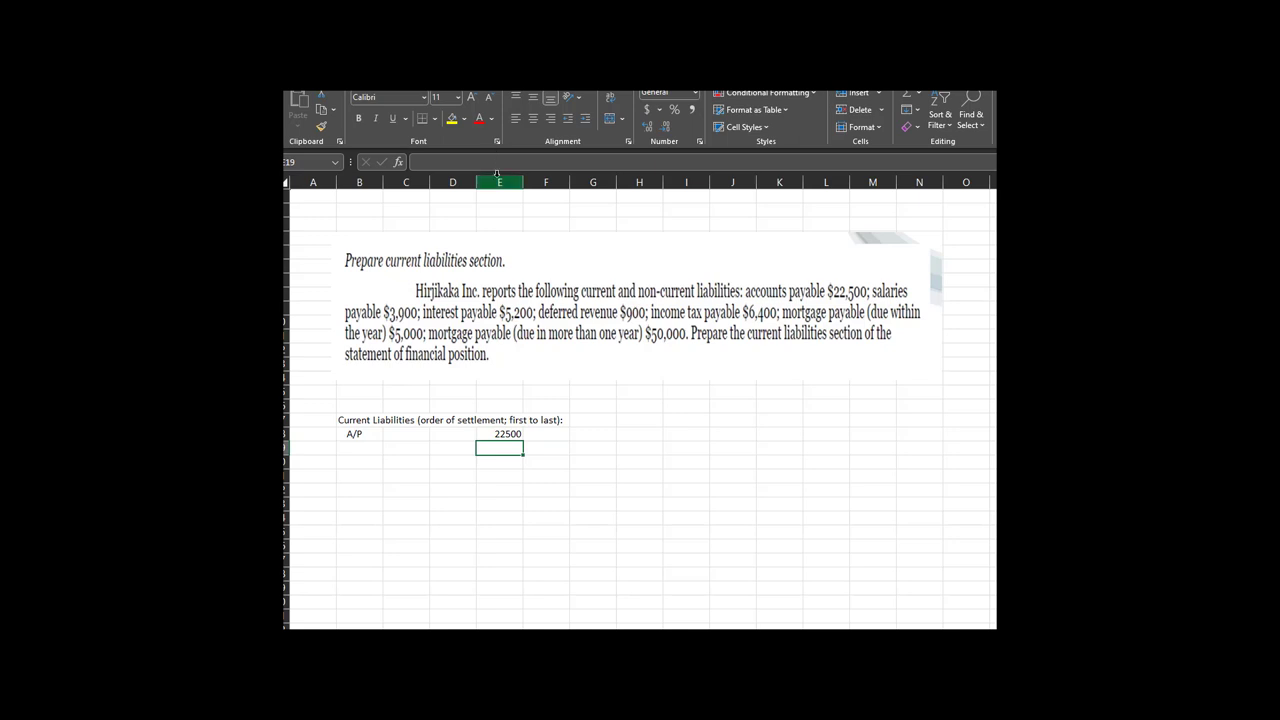
{"action": "left_click", "coordinate": [691, 109]}
{"action": "left_click", "coordinate": [665, 127]}
{"action": "left_click", "coordinate": [665, 127]}
{"action": "left_click", "coordinate": [500, 330]}
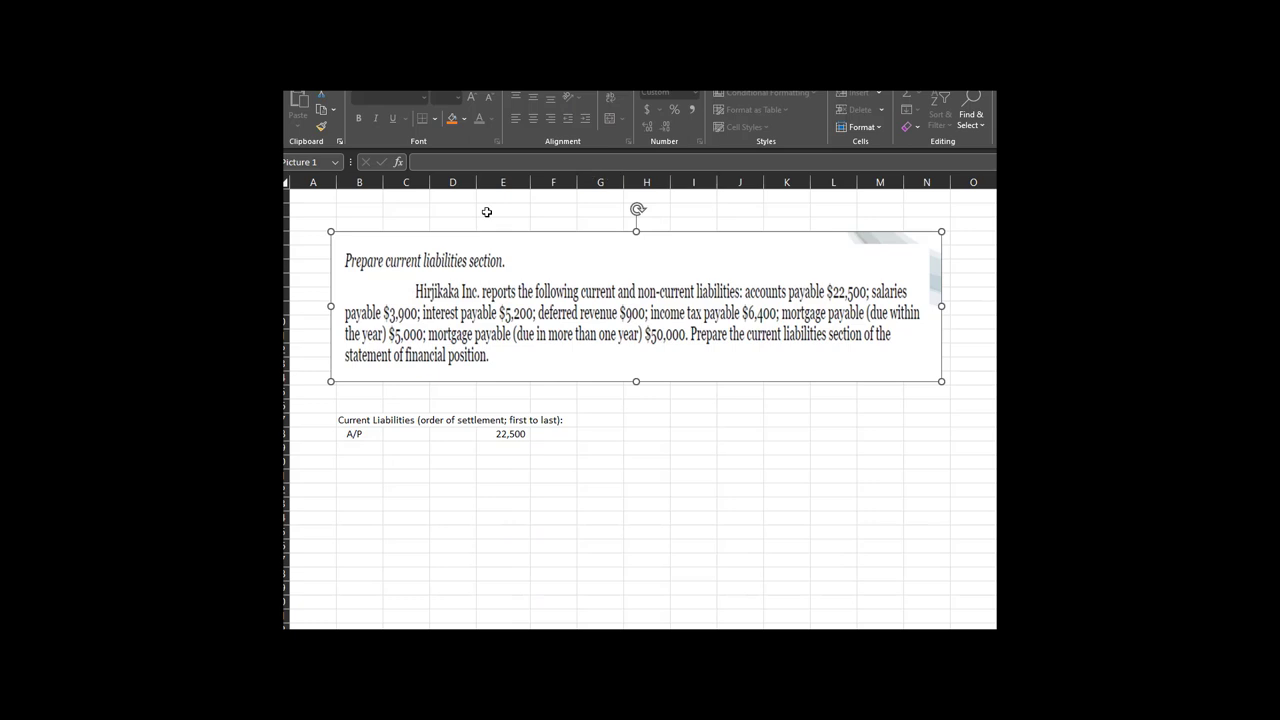
{"action": "left_click", "coordinate": [362, 446]}
Enter Salaries Payable in B19 with 3900 in E19
{"action": "type", "text": "Sala"}
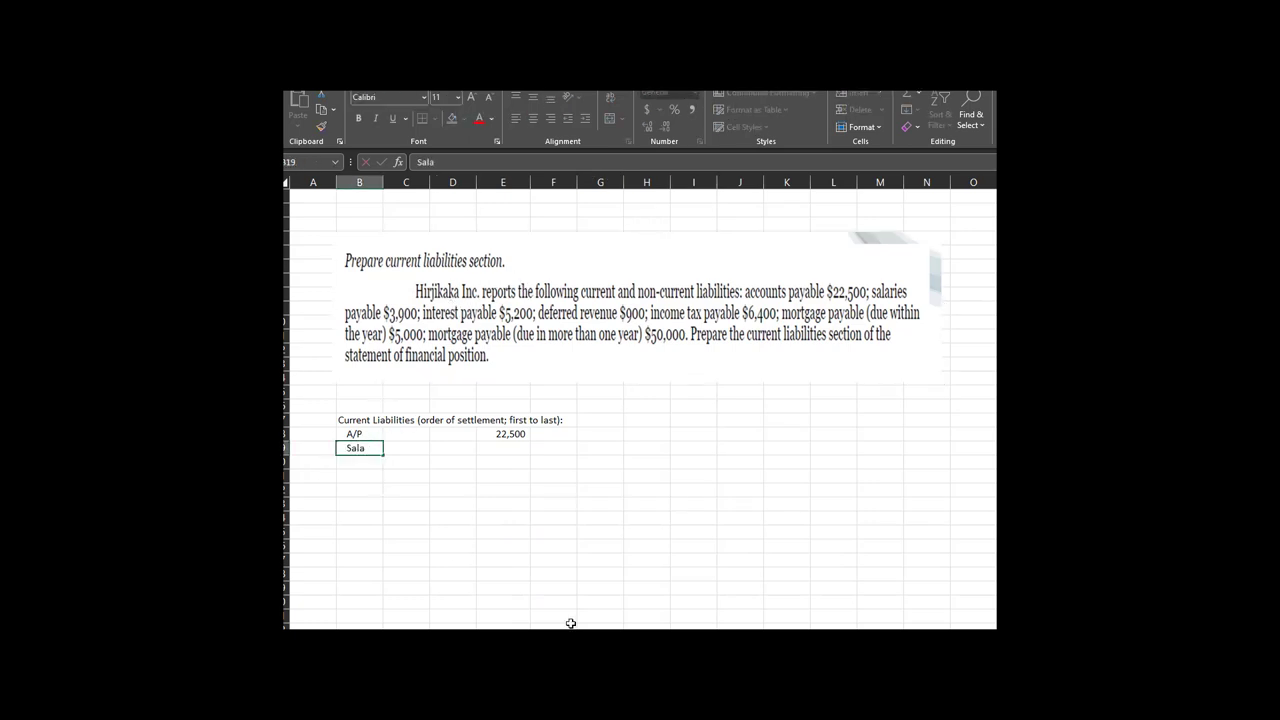
{"action": "type", "text": "ries Payable"}
{"action": "key", "text": "Tab"}
{"action": "key", "text": "Tab"}
{"action": "key", "text": "Tab"}
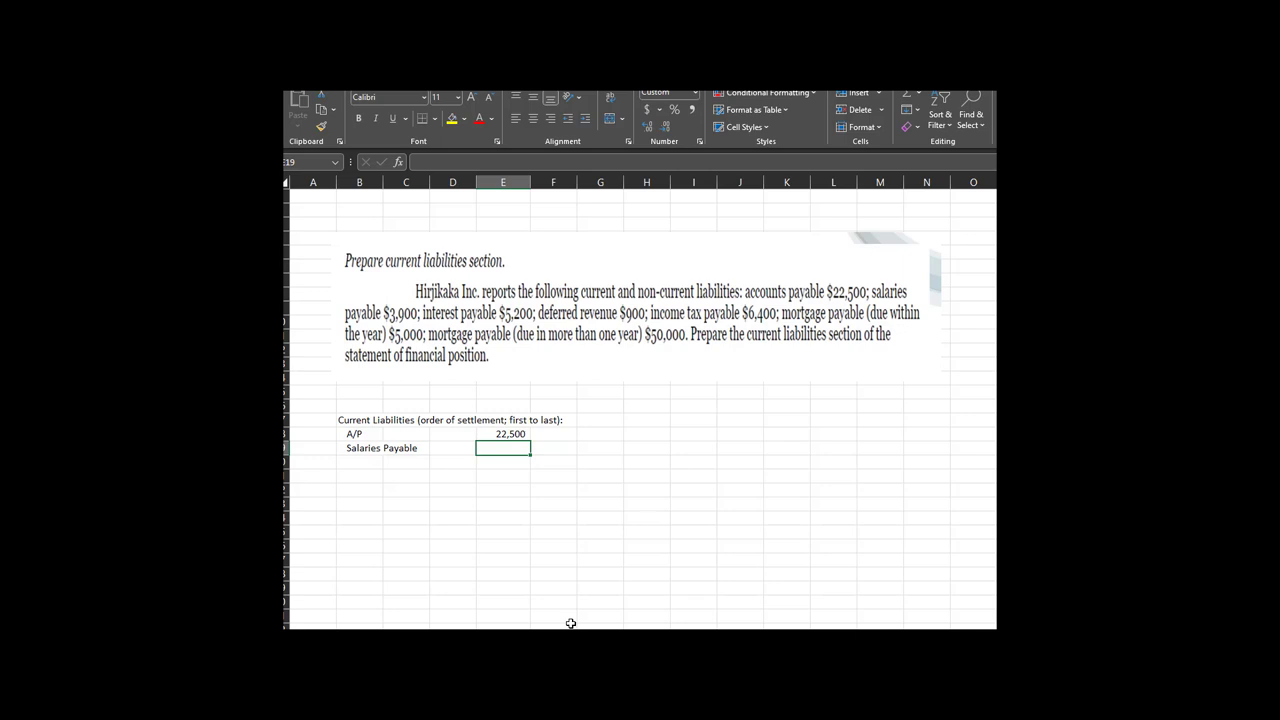
{"action": "type", "text": "3900"}
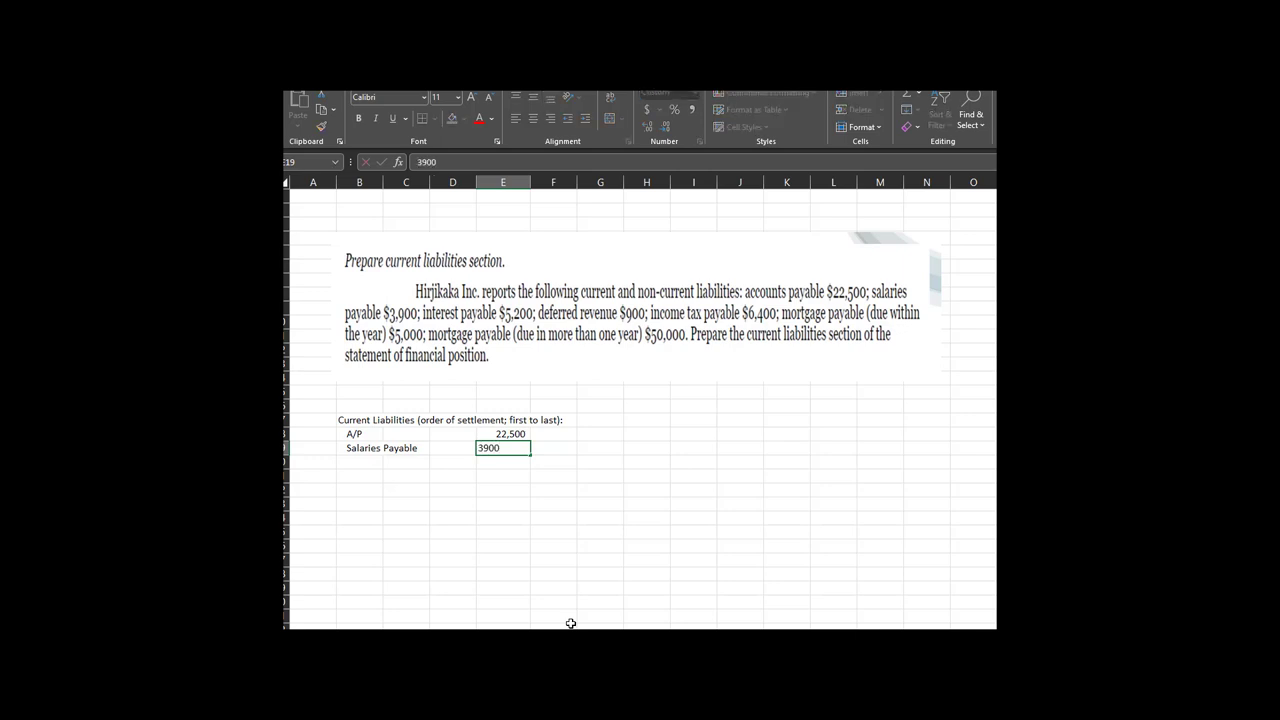
{"action": "key", "text": "Return"}
{"action": "key", "text": "Left"}
{"action": "key", "text": "Left"}
{"action": "key", "text": "Left"}
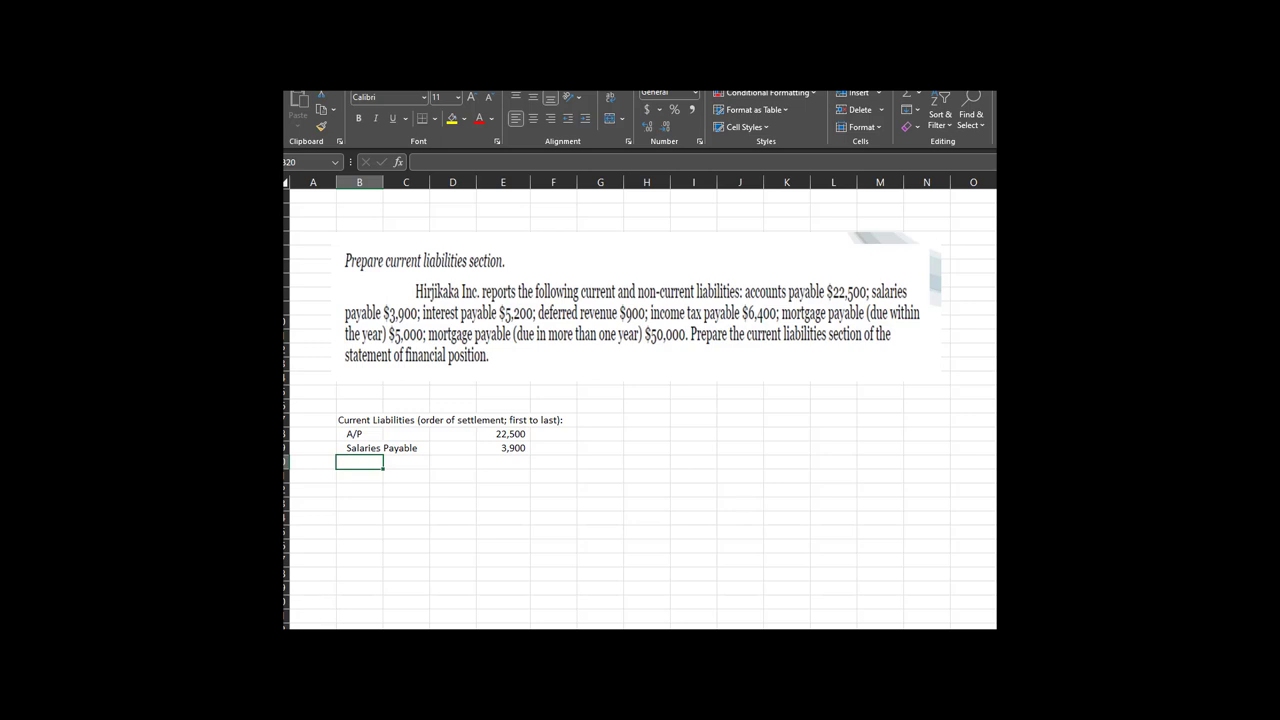
Enter Interest Payable in B20 with 5200 in E20
{"action": "type", "text": "Interest"}
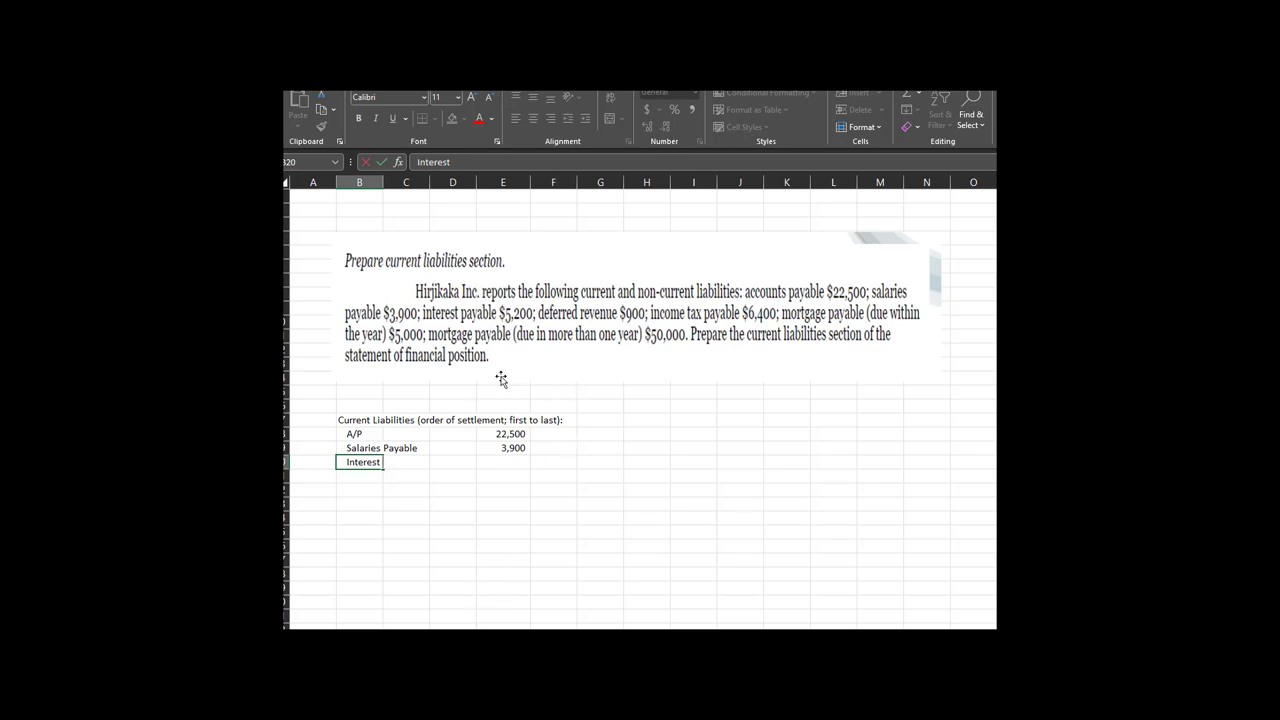
{"action": "type", "text": "Payable"}
{"action": "key", "text": "Tab"}
{"action": "key", "text": "Tab"}
{"action": "key", "text": "Tab"}
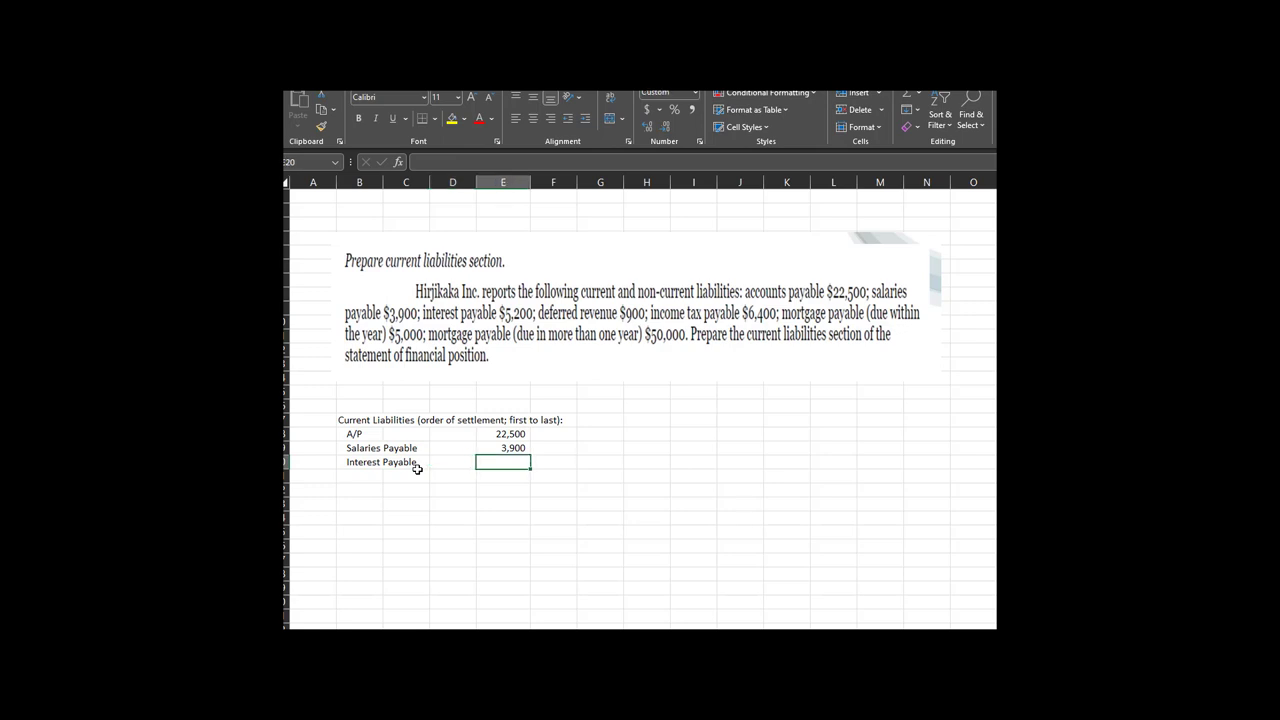
{"action": "type", "text": "5200"}
{"action": "key", "text": "Return"}
{"action": "key", "text": "Left"}
{"action": "key", "text": "Left"}
{"action": "key", "text": "Left"}
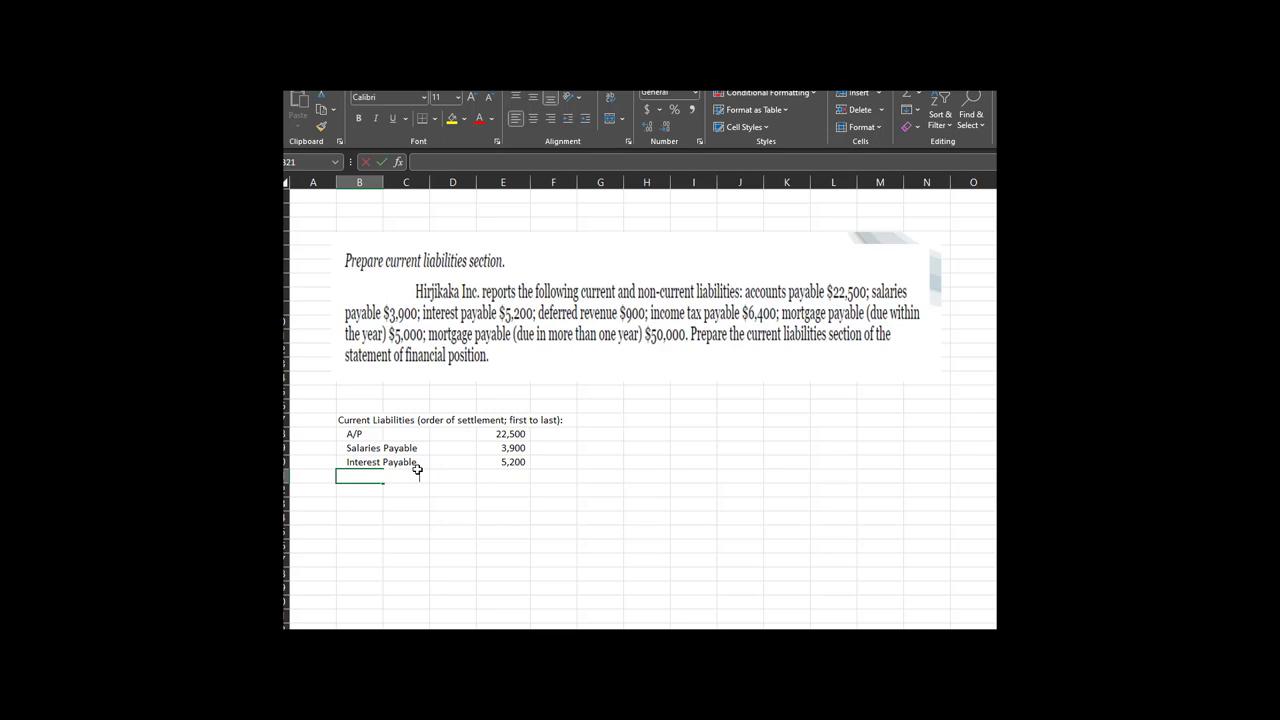
Enter Income Tax Payable in B21 with 6400 in E21
{"action": "type", "text": "Income Tax"}
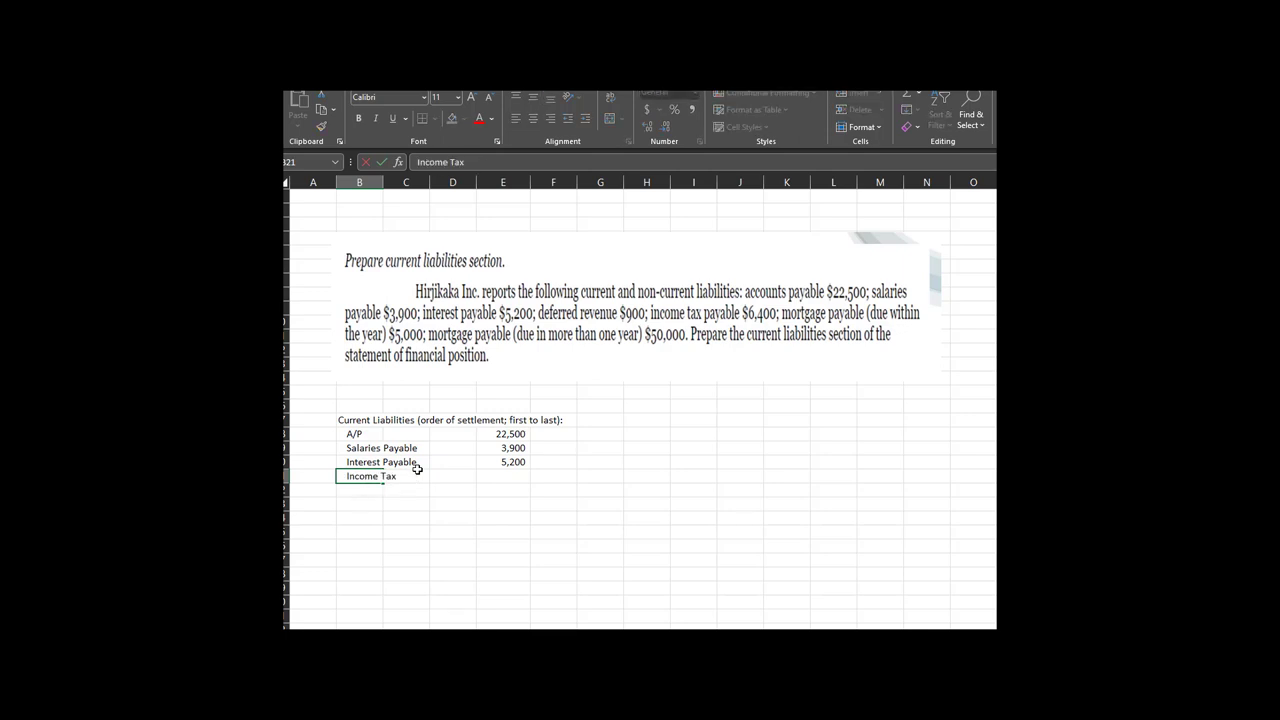
{"action": "type", "text": " Payable"}
{"action": "key", "text": "Return"}
{"action": "key", "text": "Up"}
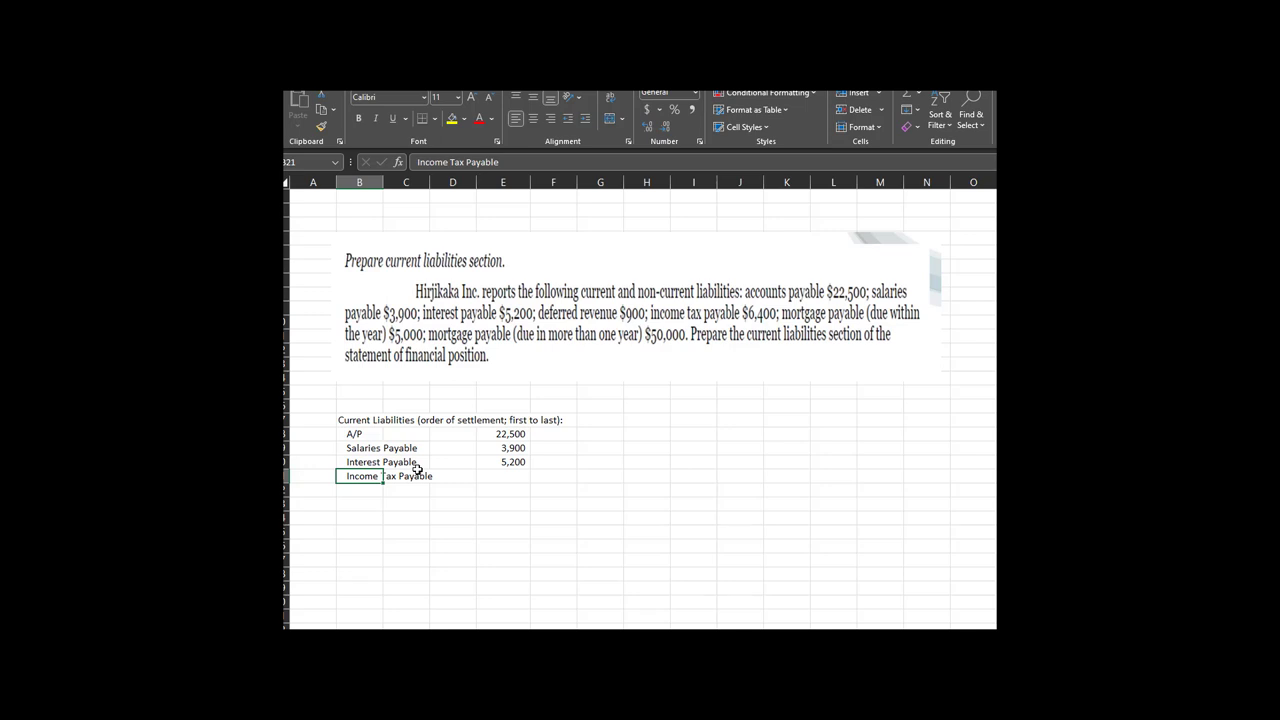
{"action": "key", "text": "Right"}
{"action": "key", "text": "Right"}
{"action": "key", "text": "Right"}
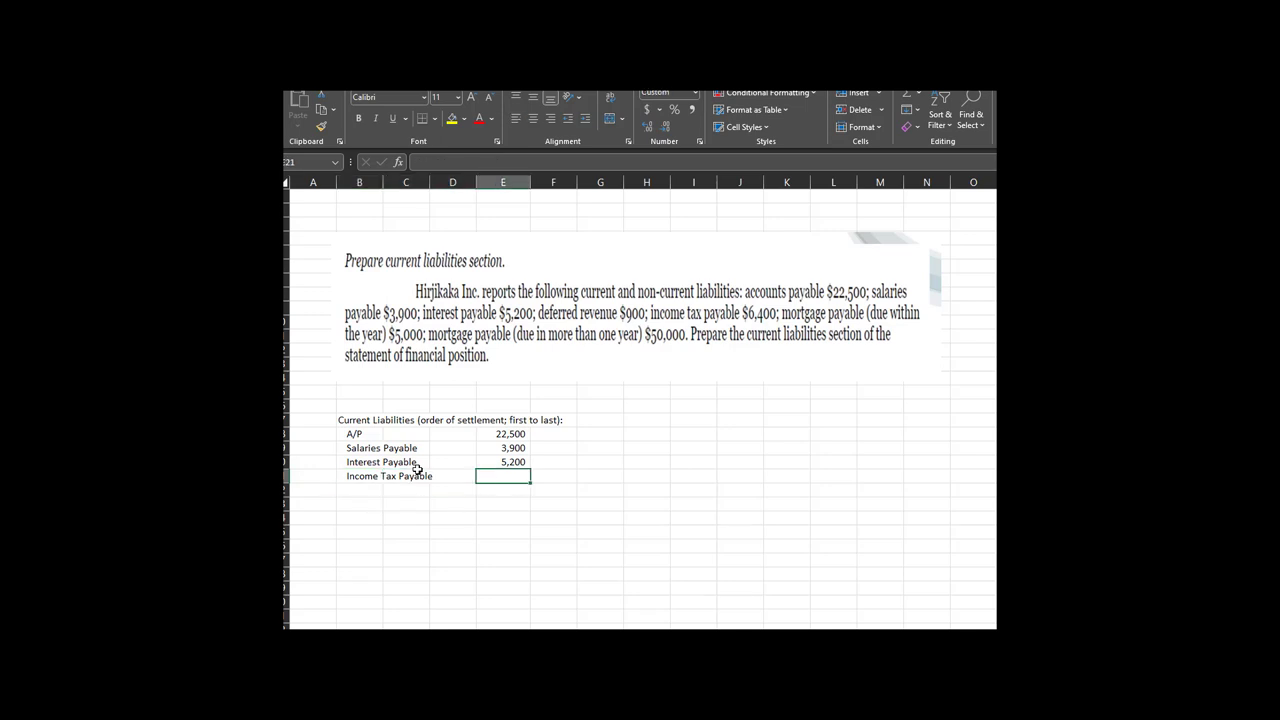
{"action": "type", "text": "6400"}
{"action": "key", "text": "Return"}
{"action": "key", "text": "Left"}
{"action": "key", "text": "Left"}
{"action": "key", "text": "Left"}
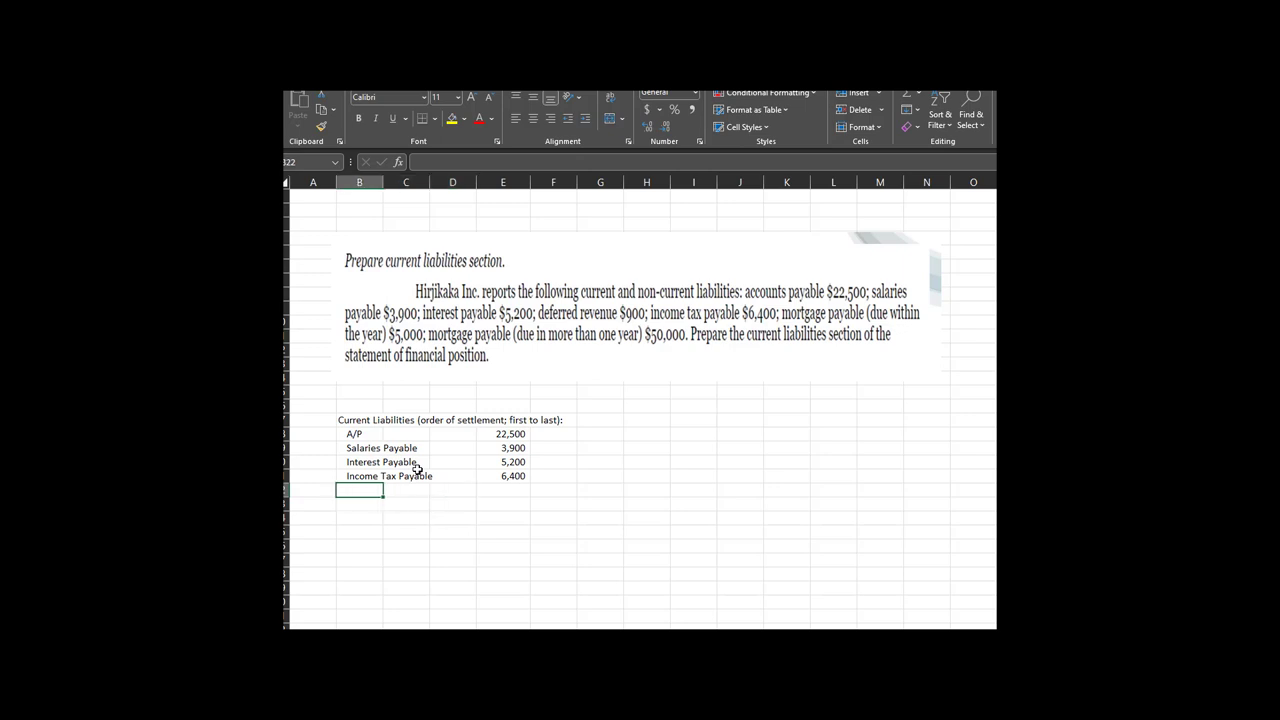
Enter Deferred Revenue in B22 with 900 in E22
{"action": "type", "text": "Deferred Reve"}
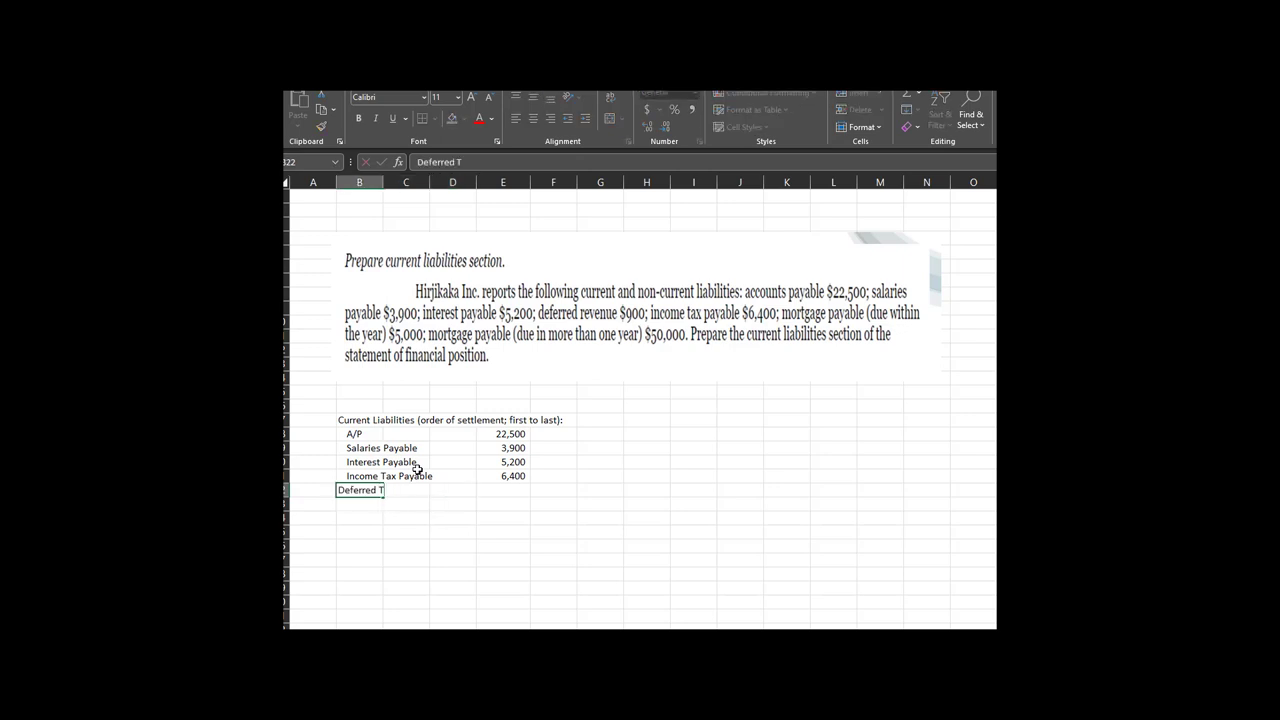
{"action": "type", "text": "nue"}
{"action": "key", "text": "Tab"}
{"action": "key", "text": "Tab"}
{"action": "key", "text": "Tab"}
{"action": "type", "text": "900"}
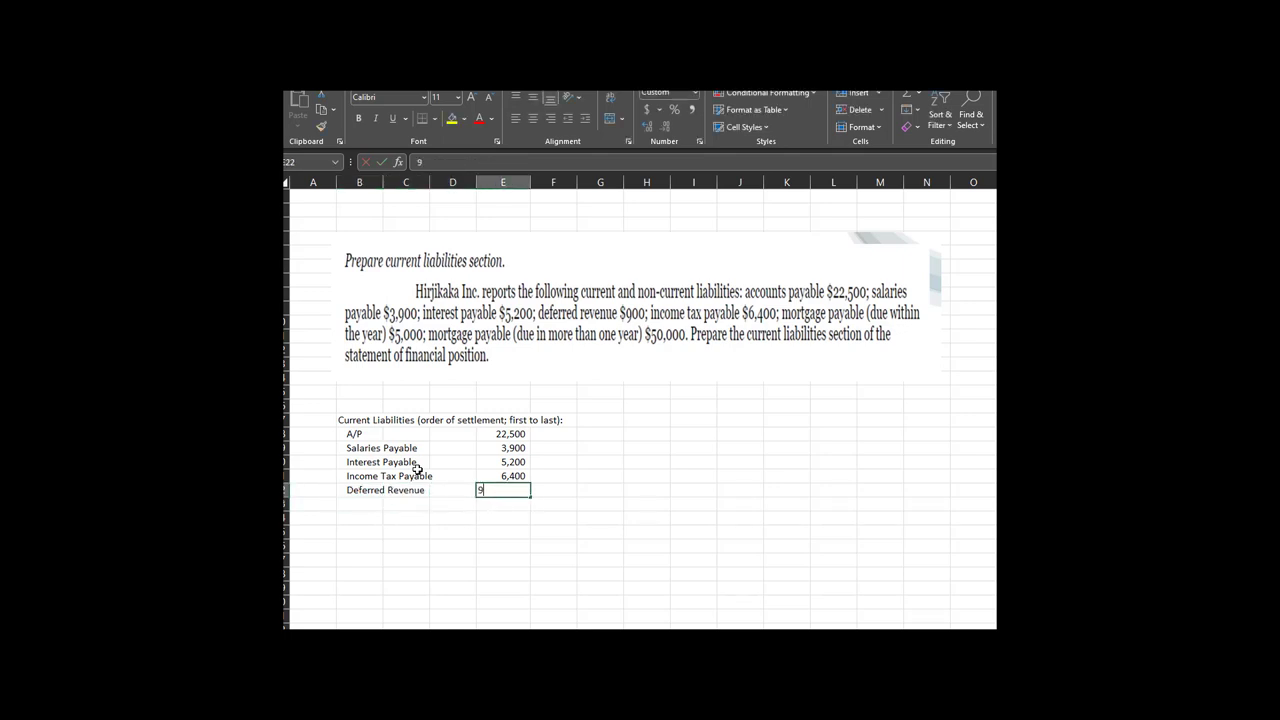
{"action": "key", "text": "Return"}
{"action": "key", "text": "Left"}
{"action": "key", "text": "Left"}
{"action": "key", "text": "Left"}
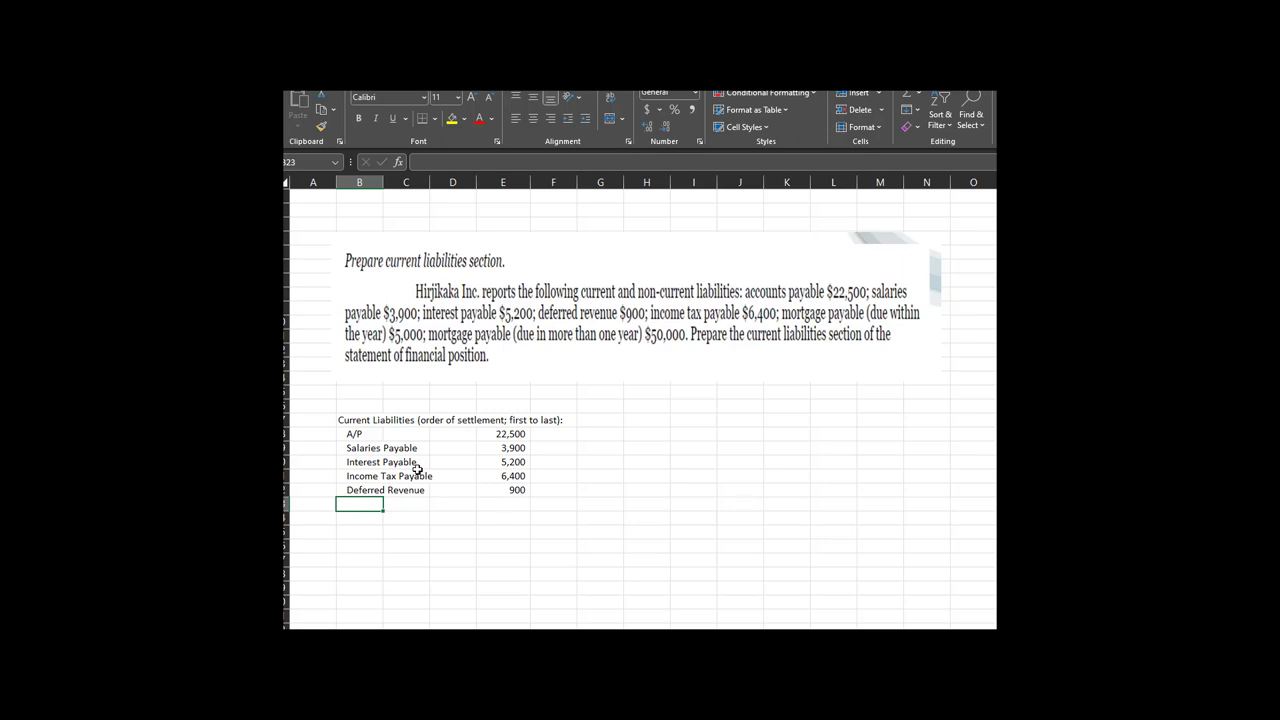
Enter 'Current portion of the mortgage' in B23 with 5,000 in E23
{"action": "type", "text": "Current portion of"}
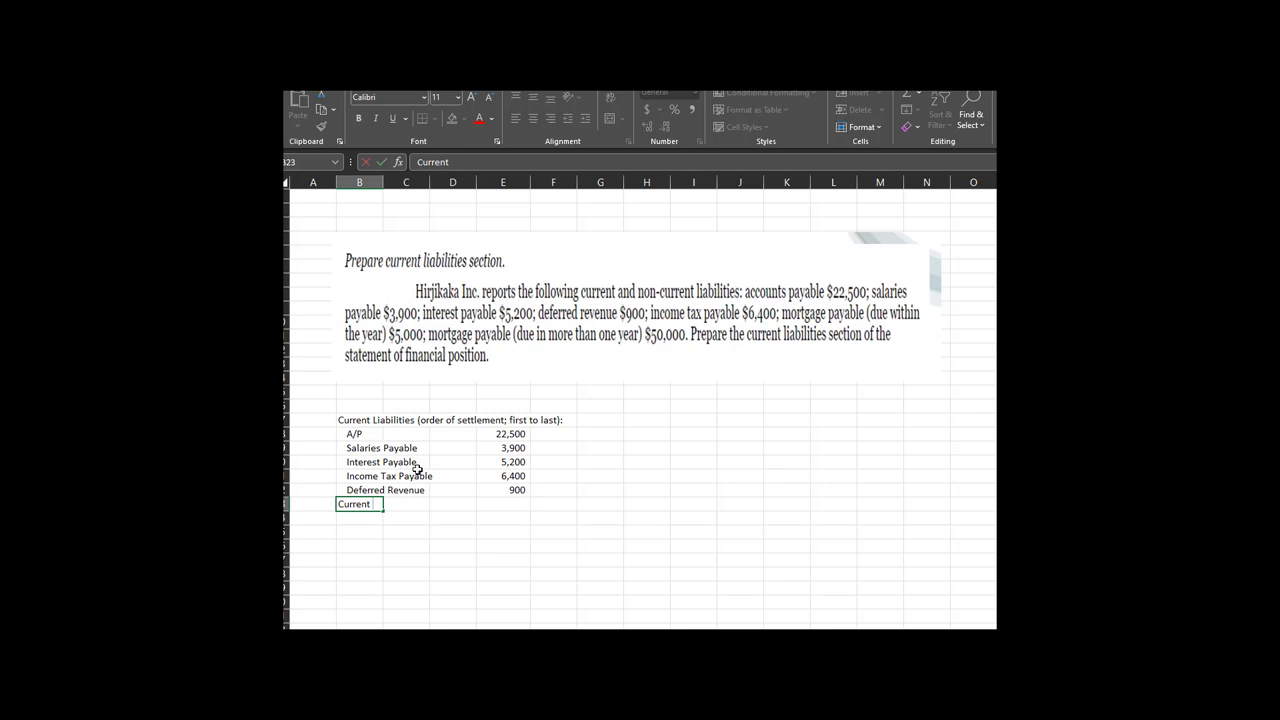
{"action": "type", "text": "ortgage"}
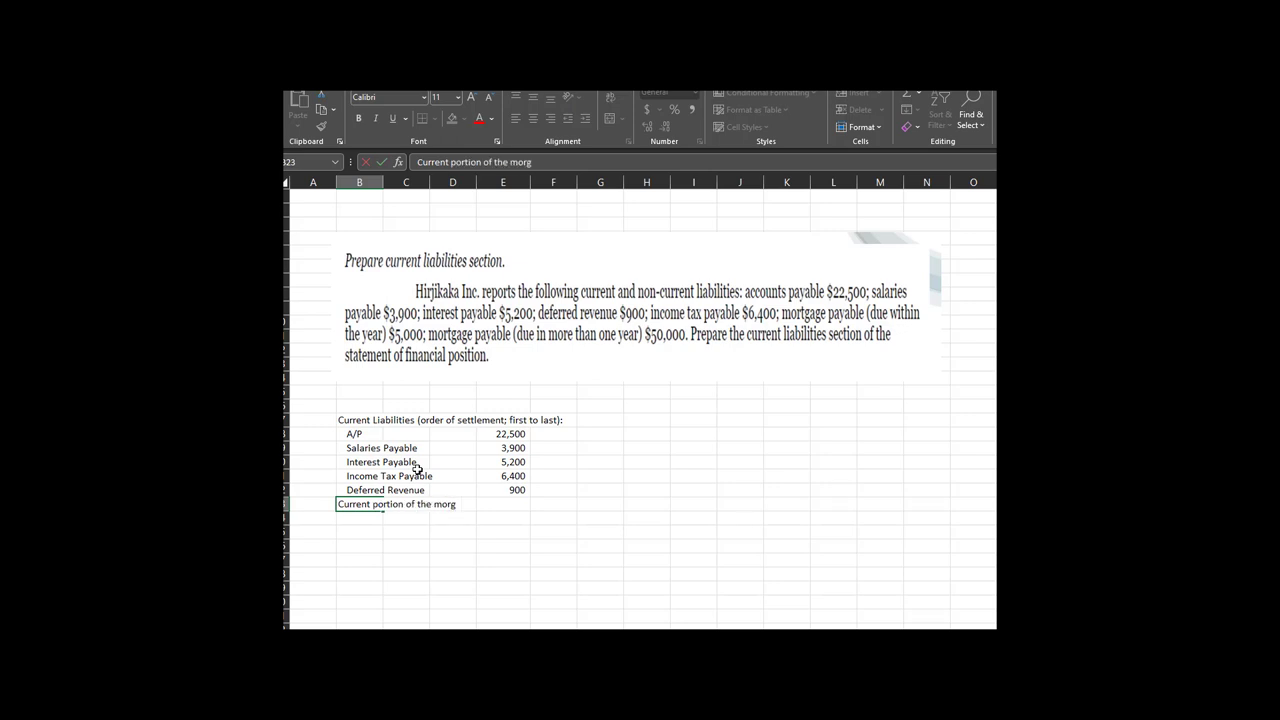
{"action": "key", "text": "Return"}
{"action": "key", "text": "Up"}
{"action": "key", "text": "Right"}
{"action": "key", "text": "Right"}
{"action": "key", "text": "Right"}
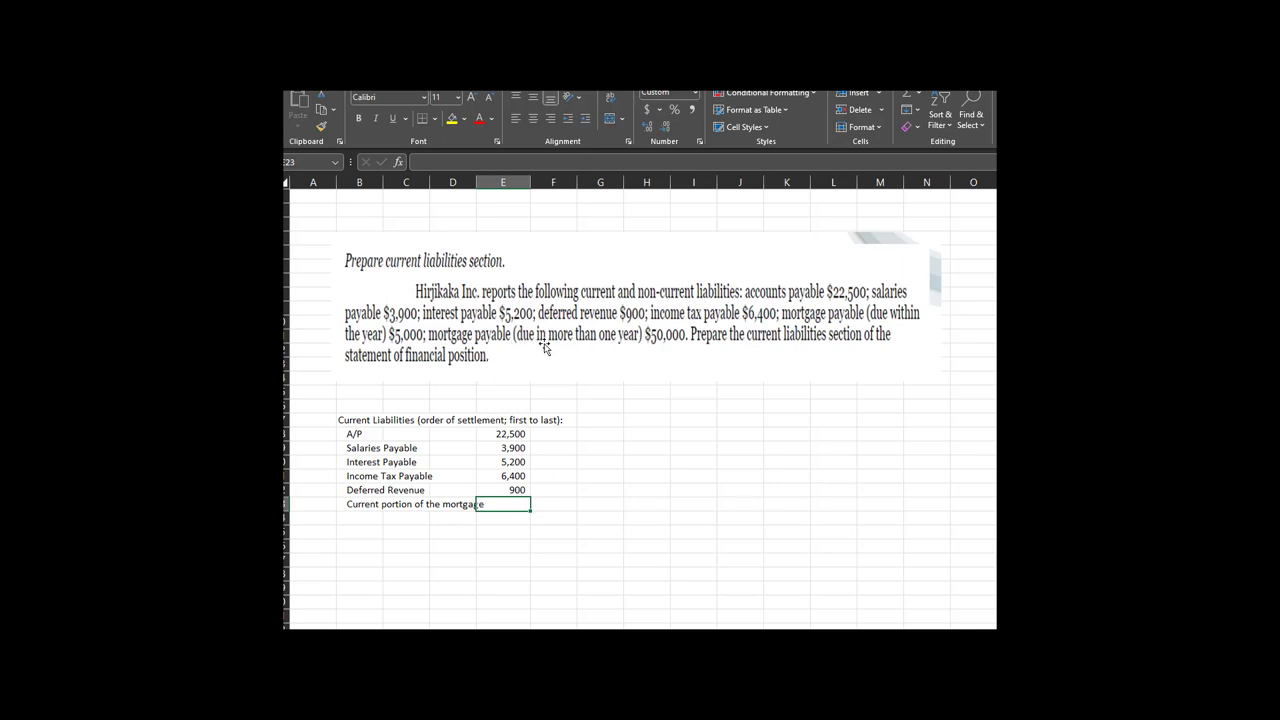
{"action": "type", "text": "500"}
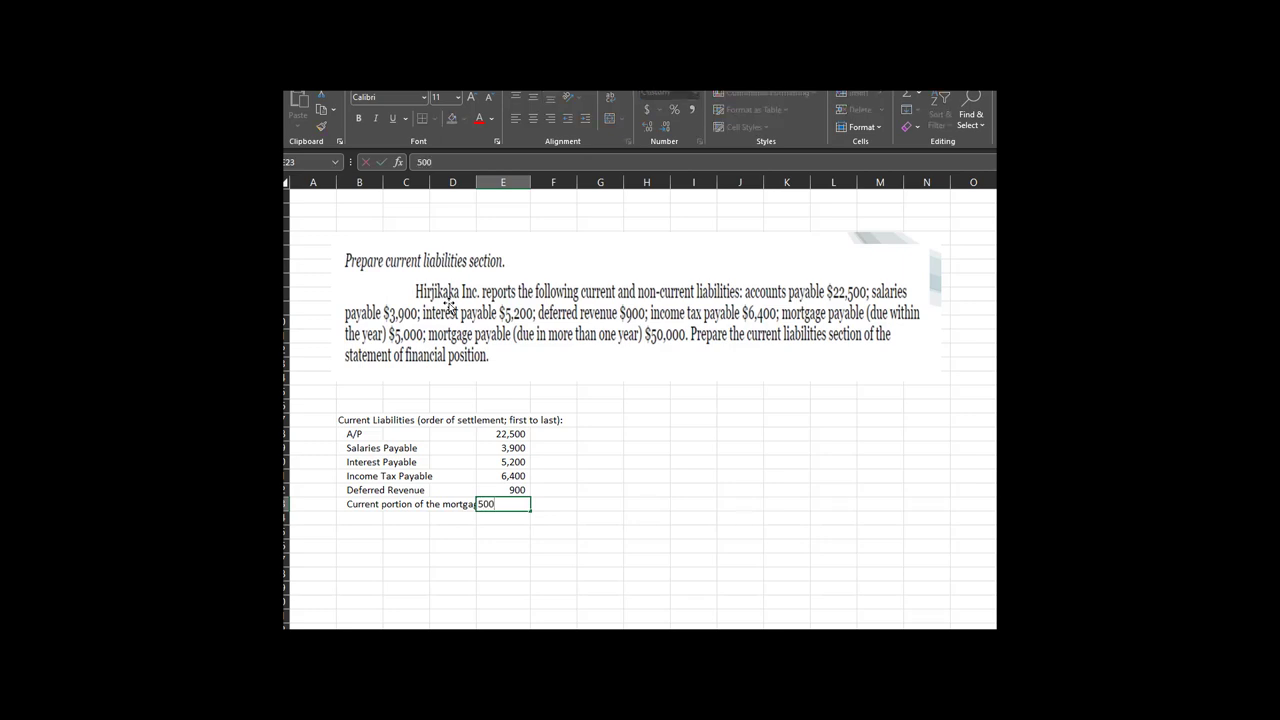
{"action": "key", "text": "ctrl+Return"}
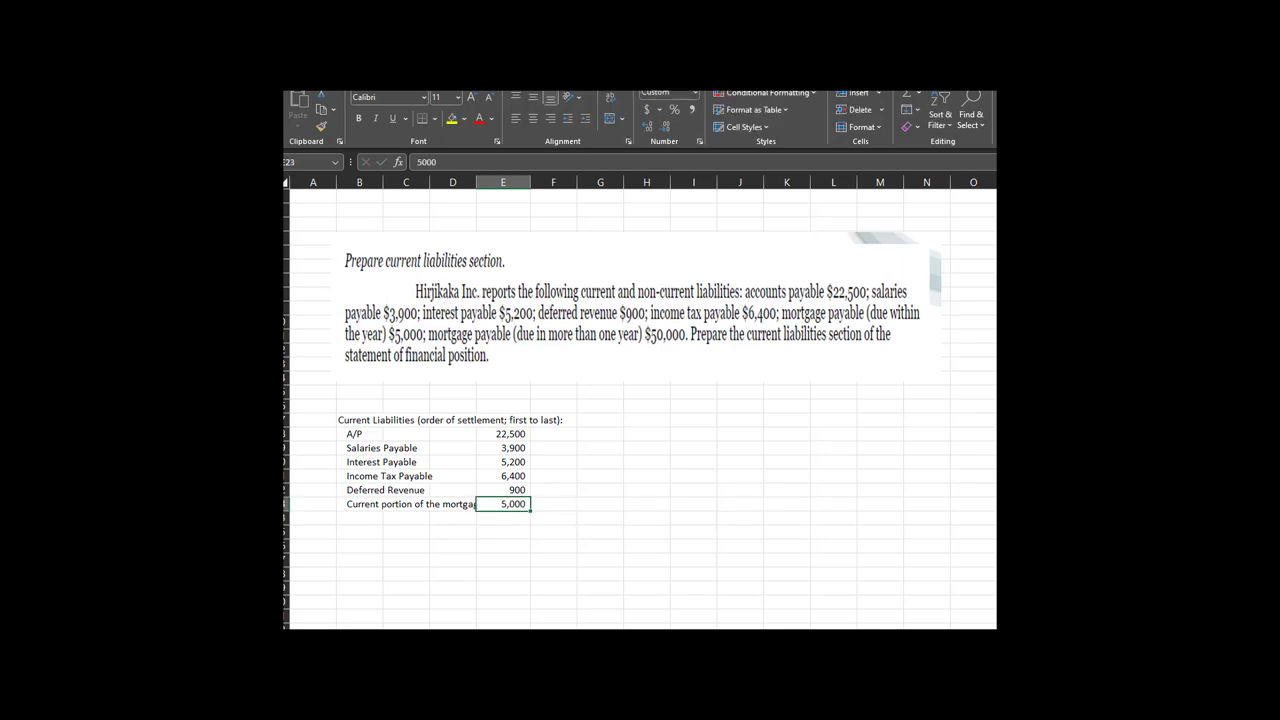
{"action": "left_click", "coordinate": [510, 519]}
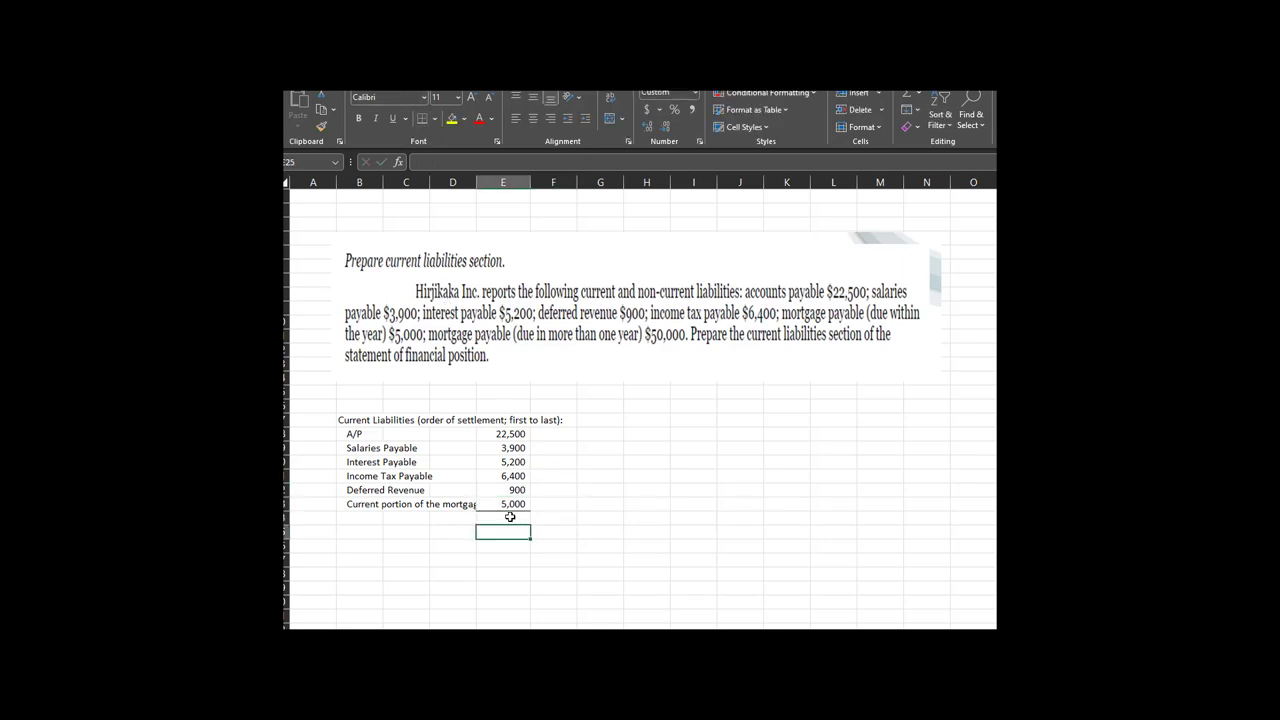
Widen column D and AutoSum the six liability amounts to 43,900 in E24
{"action": "left_click_drag", "start_coordinate": [476, 182], "coordinate": [488, 182]}
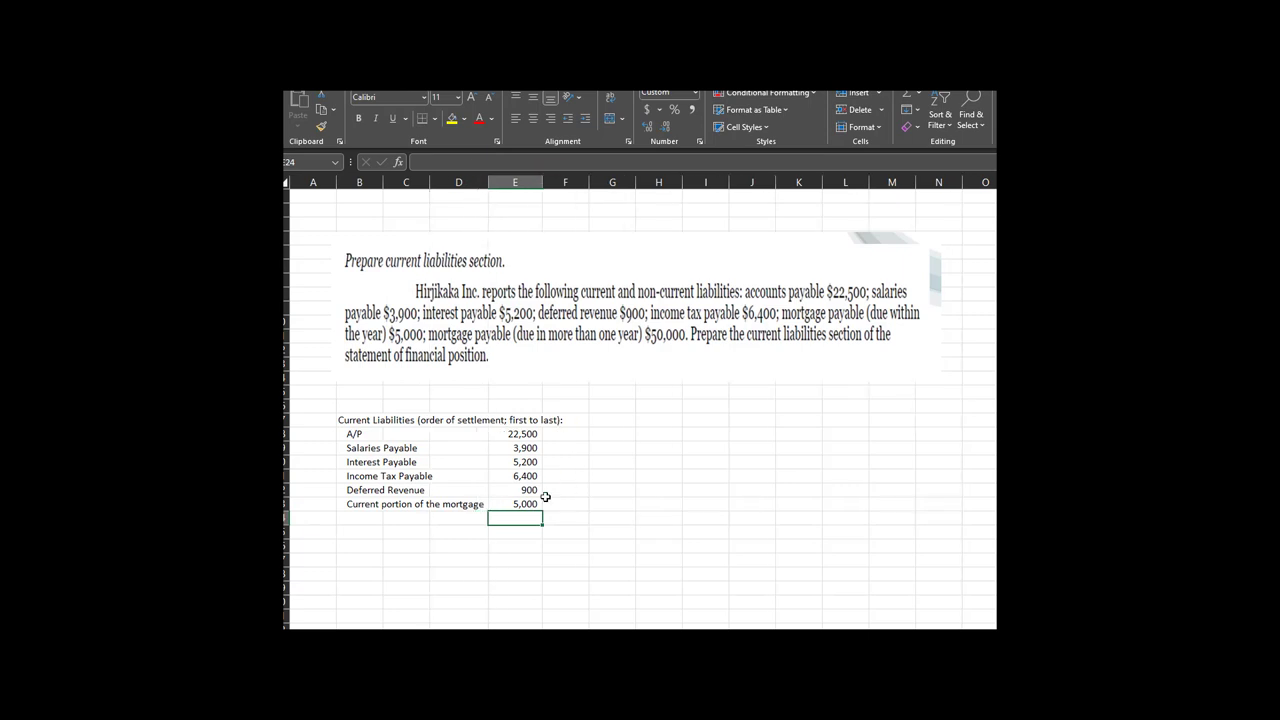
{"action": "left_click", "coordinate": [515, 70]}
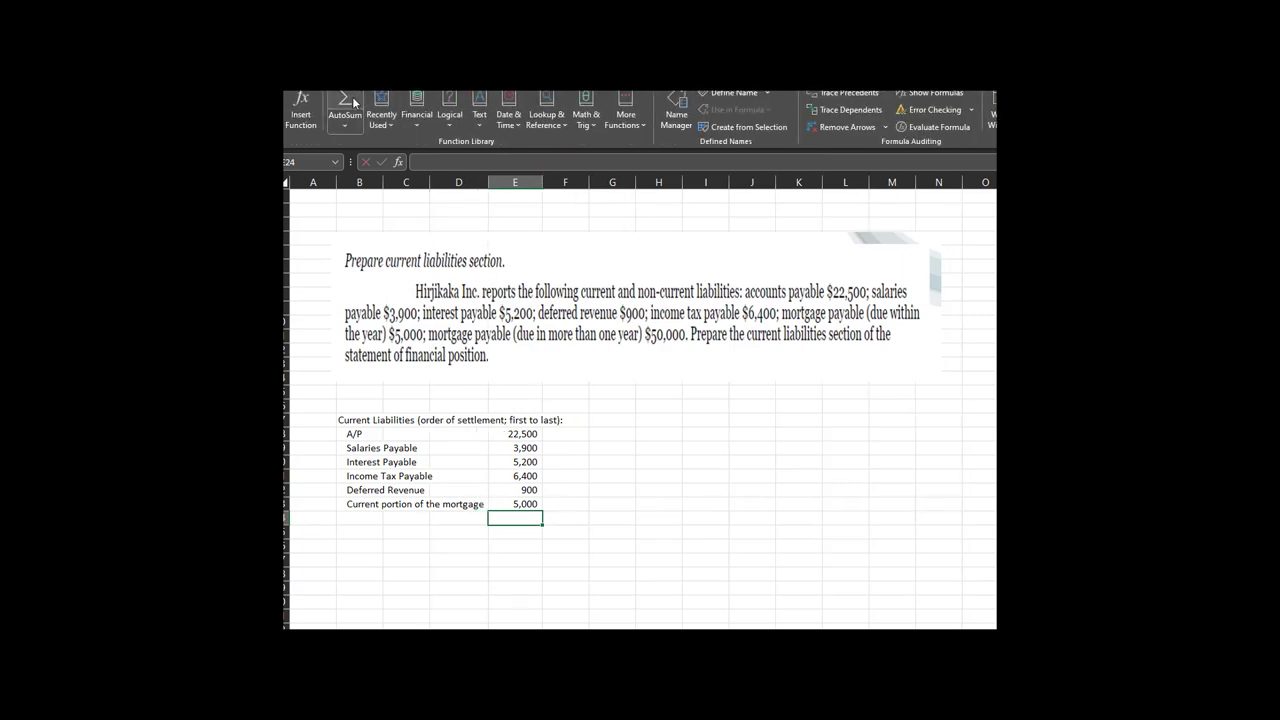
{"action": "left_click", "coordinate": [345, 108]}
{"action": "key", "text": "Return"}
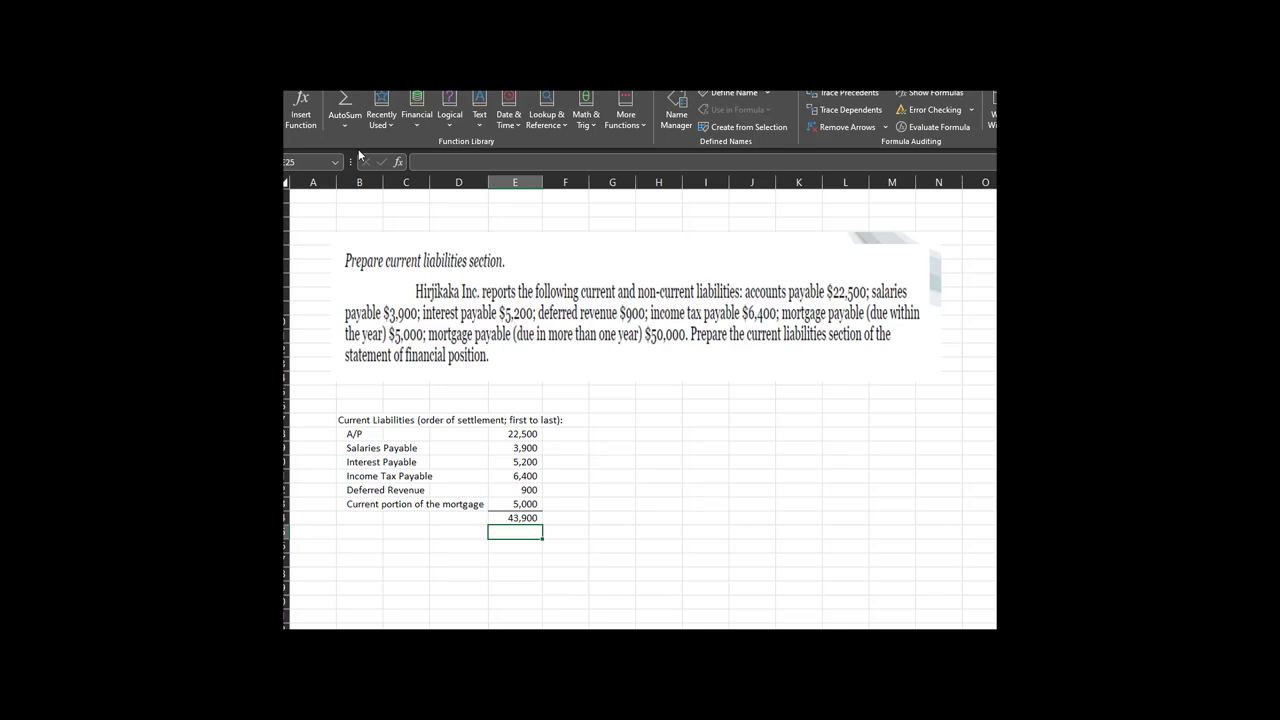
Label the total row 'Total current liabilities' in B24 and indent it
{"action": "key", "text": "Up"}
{"action": "key", "text": "Left"}
{"action": "key", "text": "Left"}
{"action": "key", "text": "Left"}
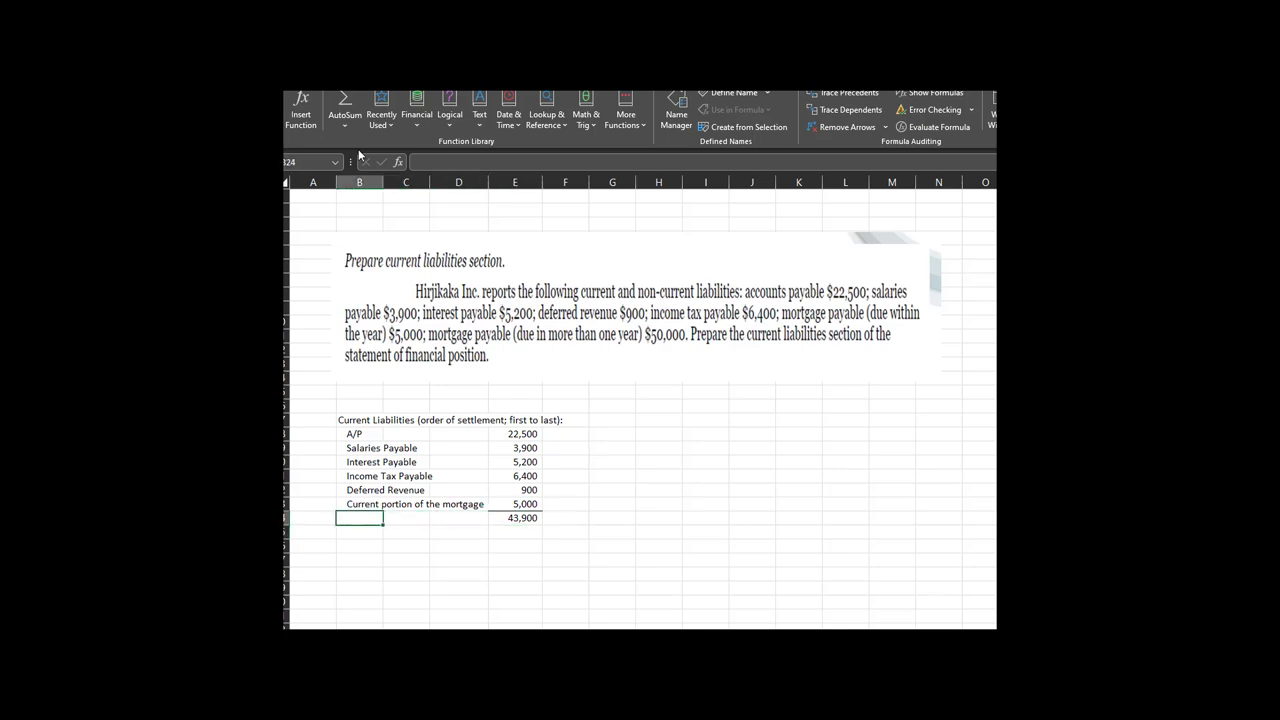
{"action": "type", "text": "Total current as"}
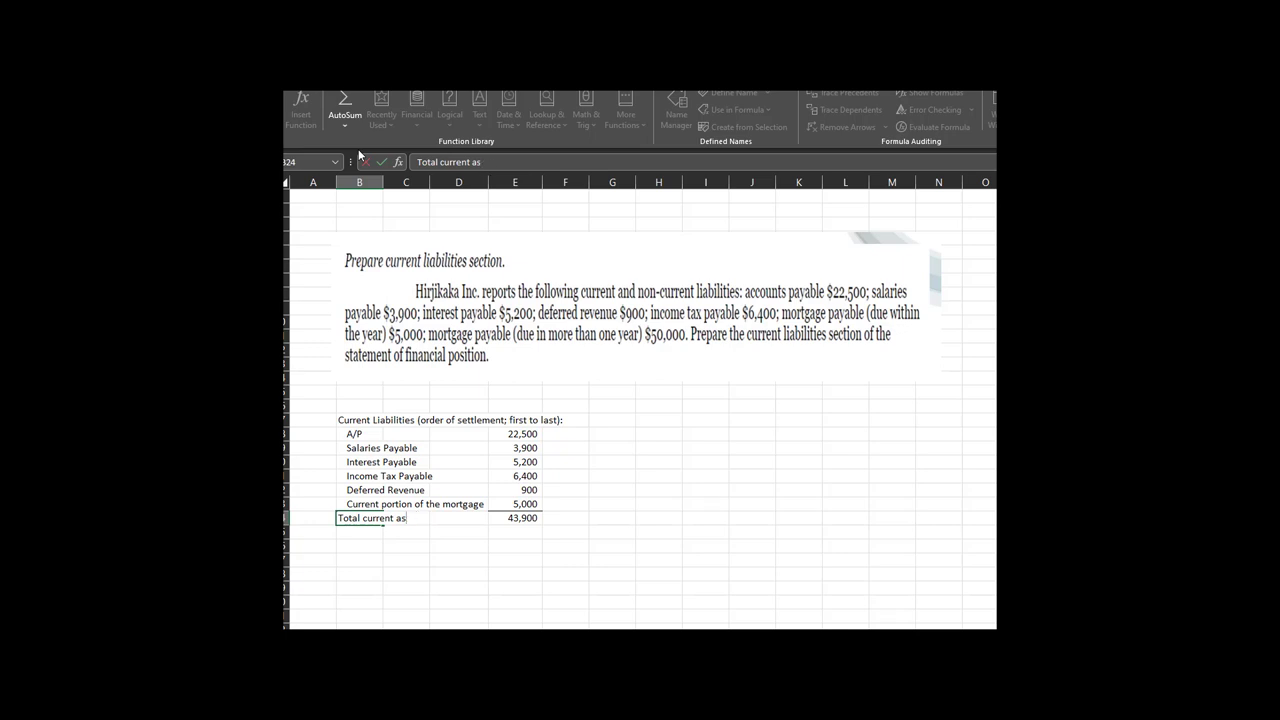
{"action": "key", "text": "BackSpace"}
{"action": "type", "text": "liabiliteies"}
{"action": "key", "text": "Return"}
{"action": "key", "text": "Up"}
{"action": "key", "text": "ctrl+alt+Tab"}
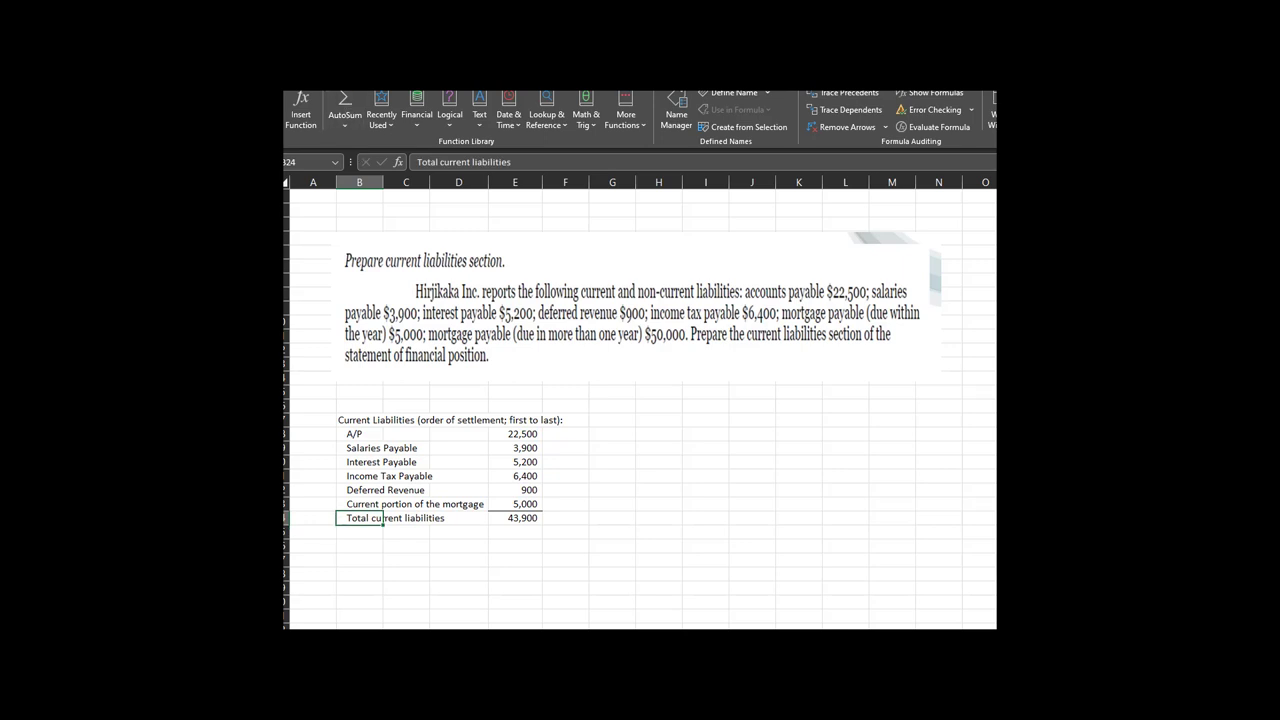